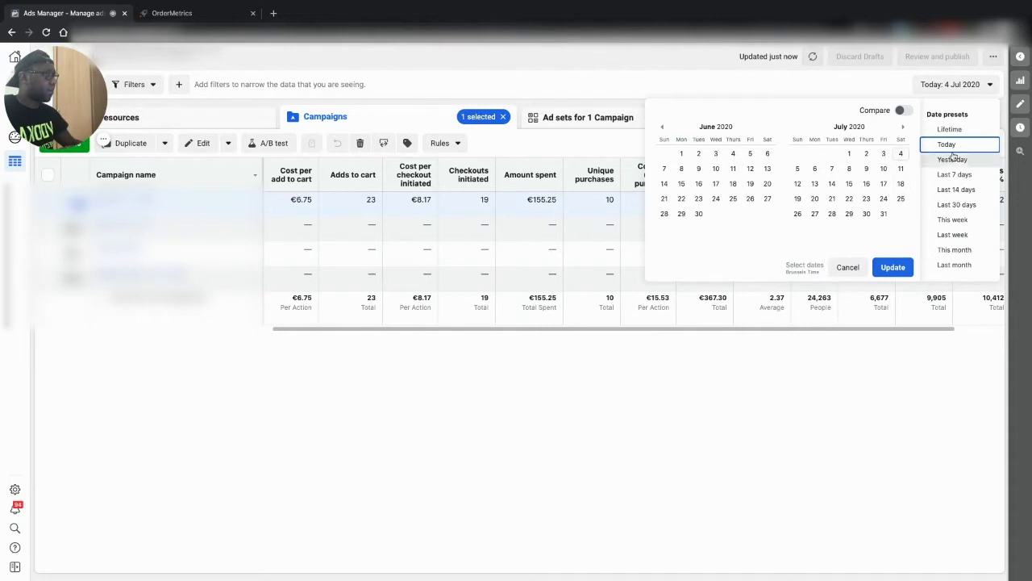
Set the date range to Today and filter the campaigns table down to the selected campaign.
click(947, 145)
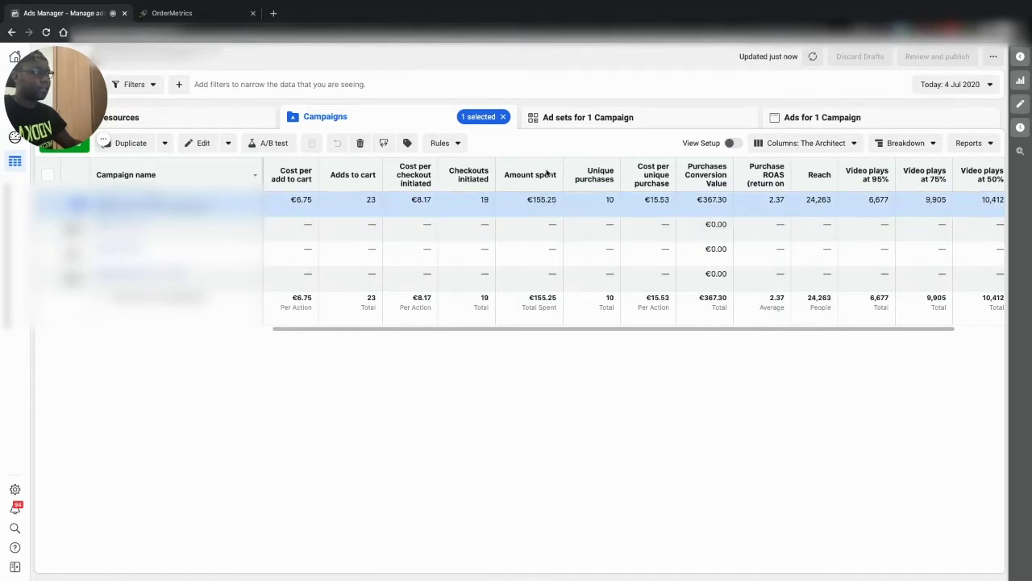
click(145, 84)
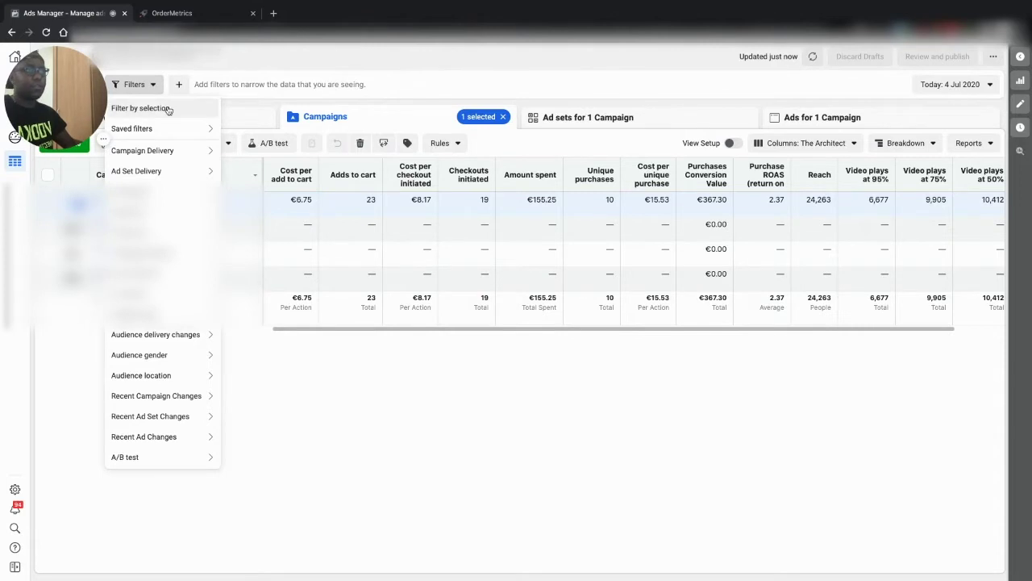
click(168, 108)
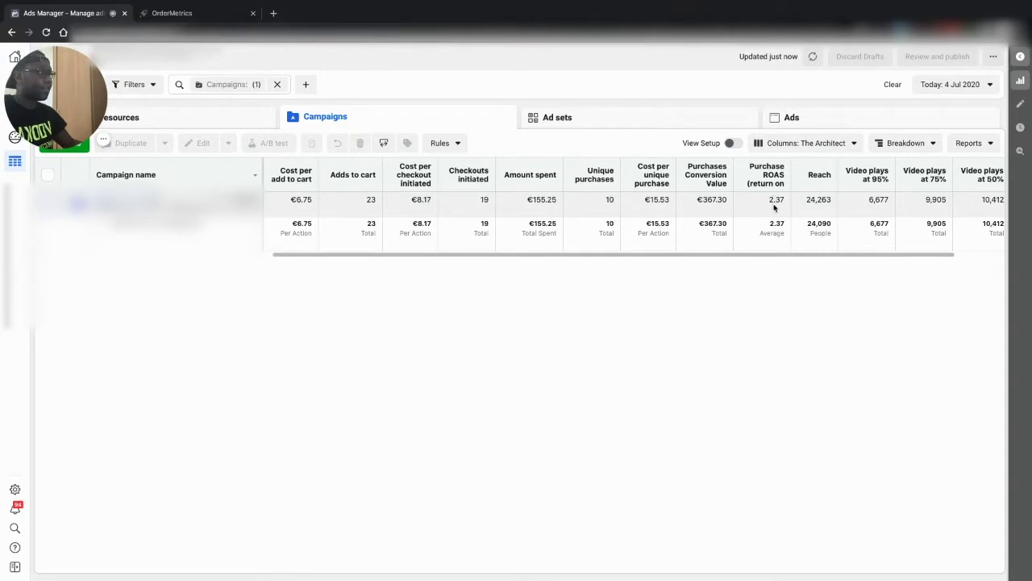
Show the filtered campaign's results for the Lifetime date range.
click(950, 86)
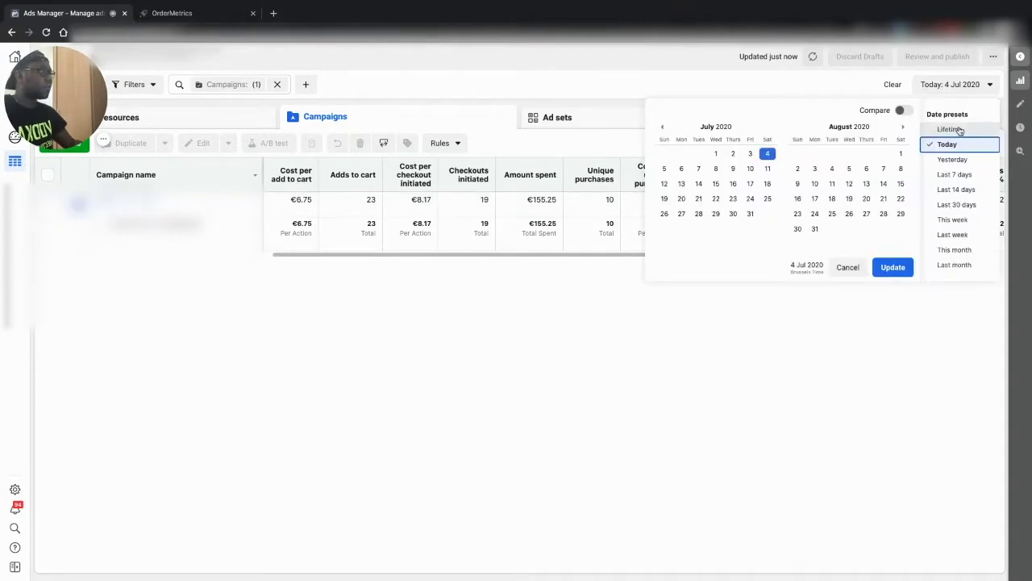
click(663, 127)
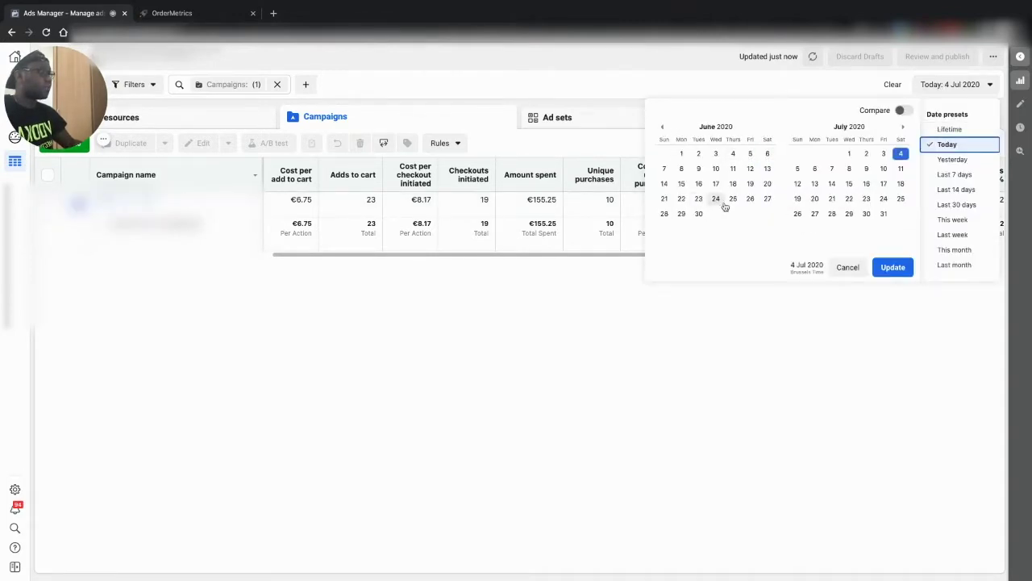
click(949, 130)
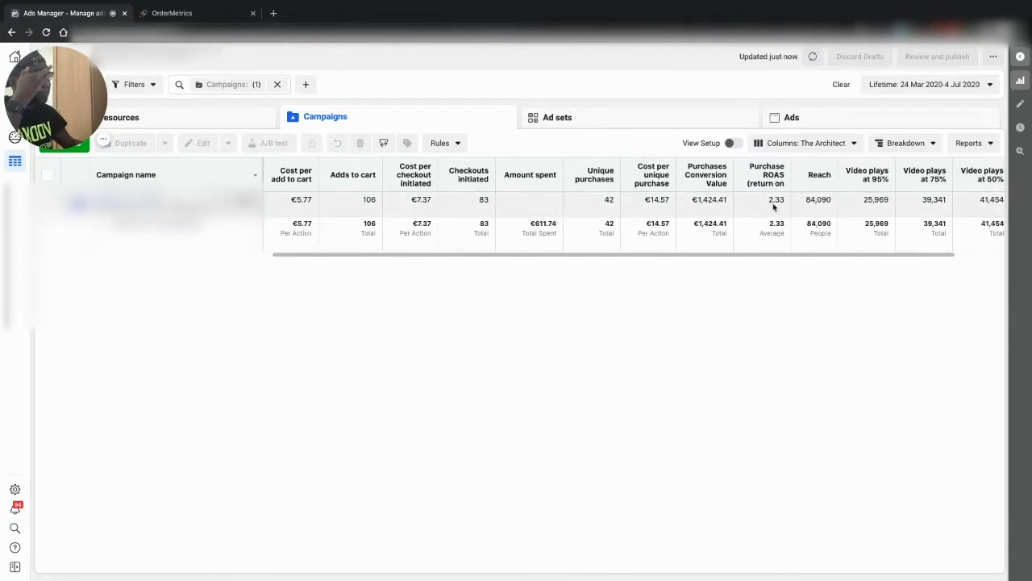
Select the campaign's row and refresh the table data so its figures are current.
click(813, 58)
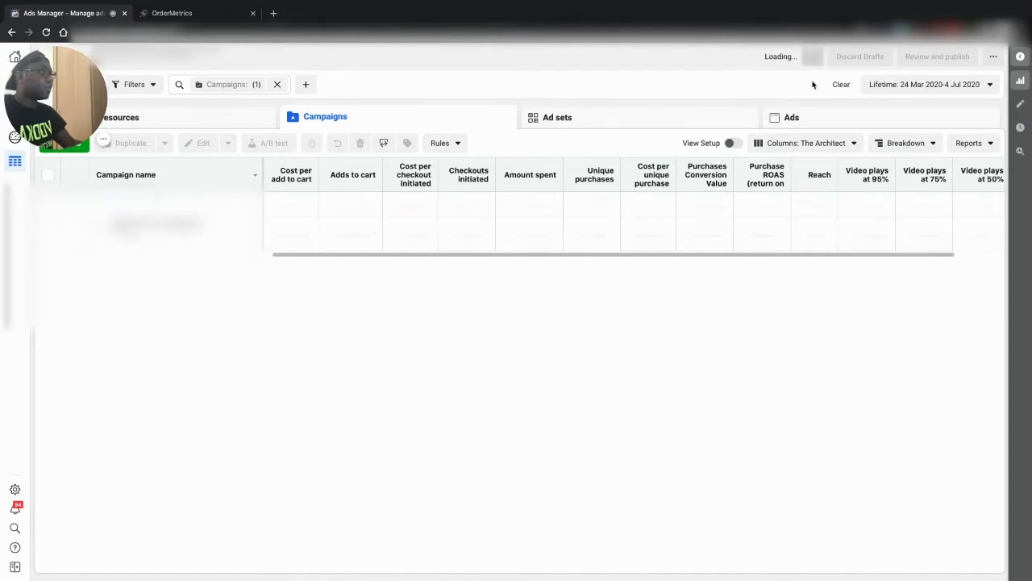
scroll(750, 208, right, 2)
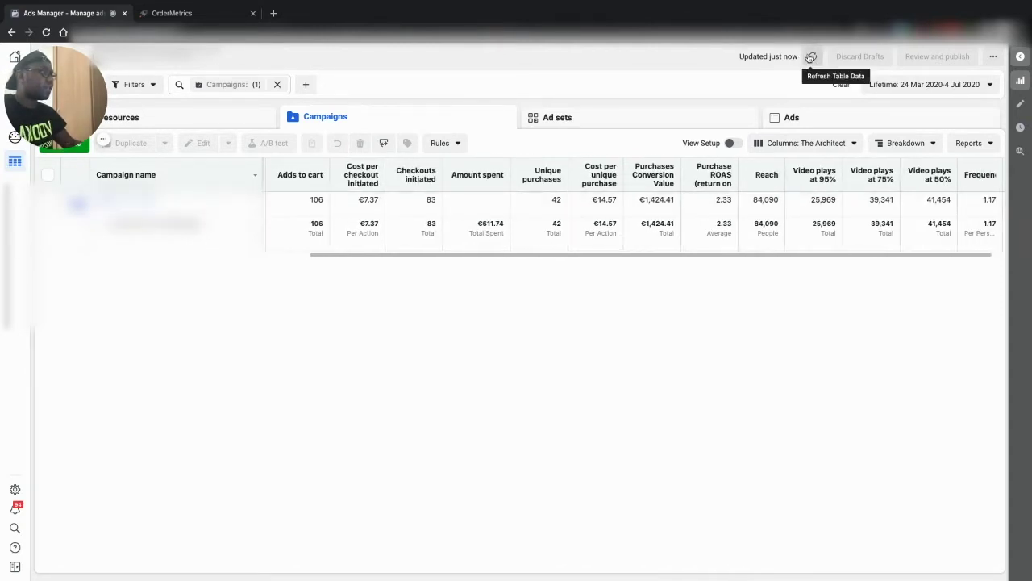
click(488, 202)
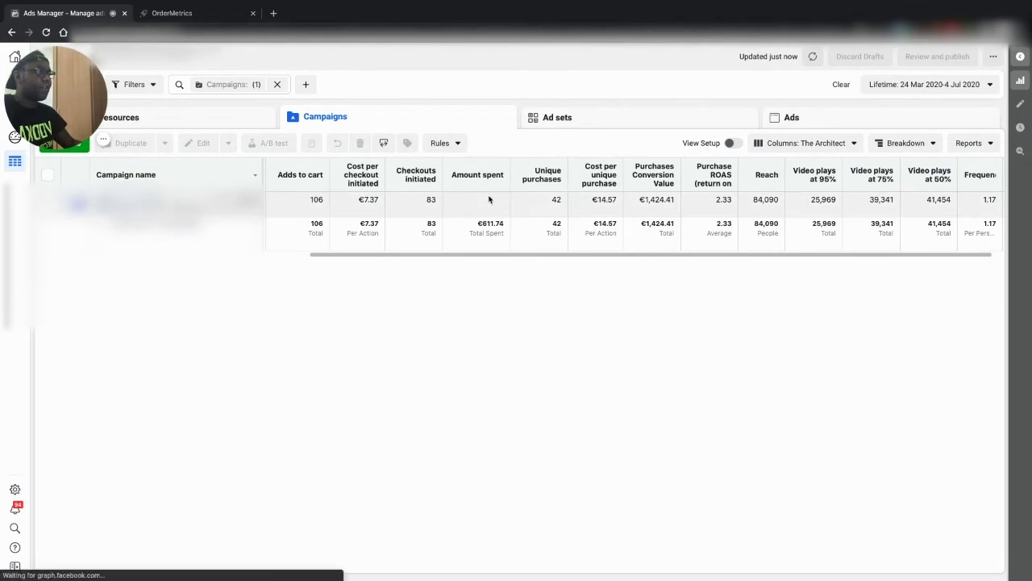
click(812, 56)
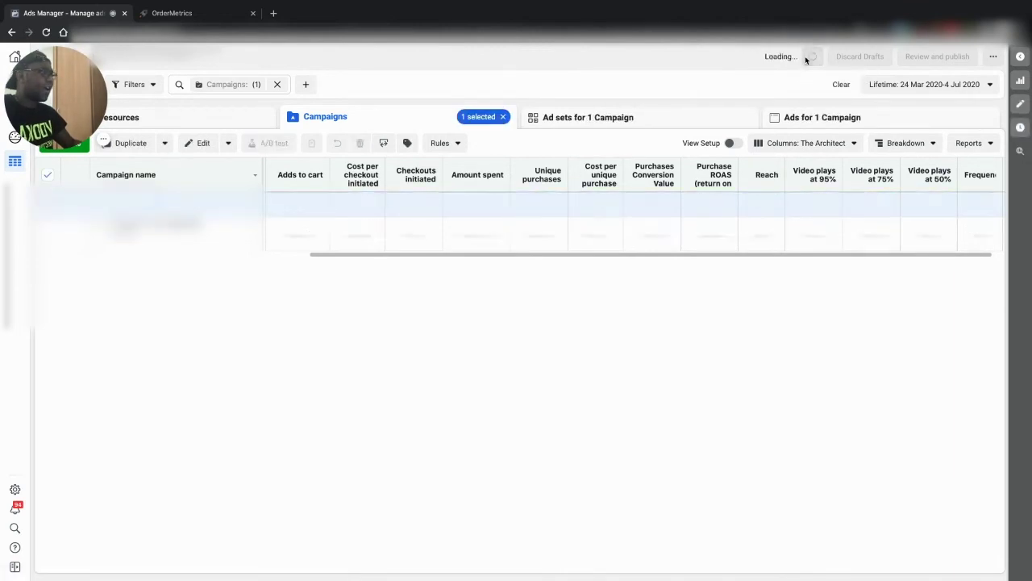
Compare the selected campaign's results for the Today, Yesterday and Lifetime date ranges.
click(913, 87)
click(941, 145)
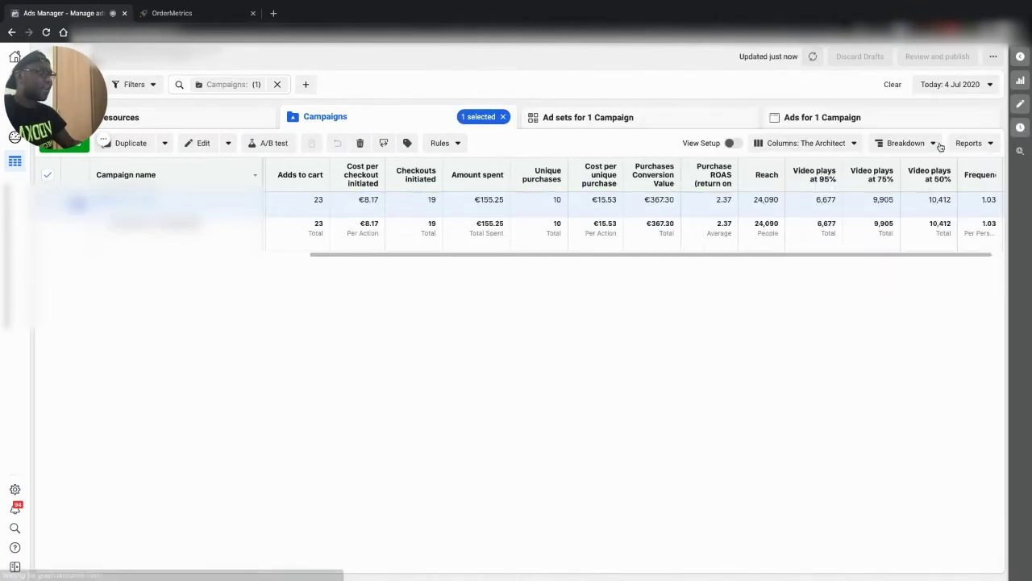
click(956, 86)
click(944, 131)
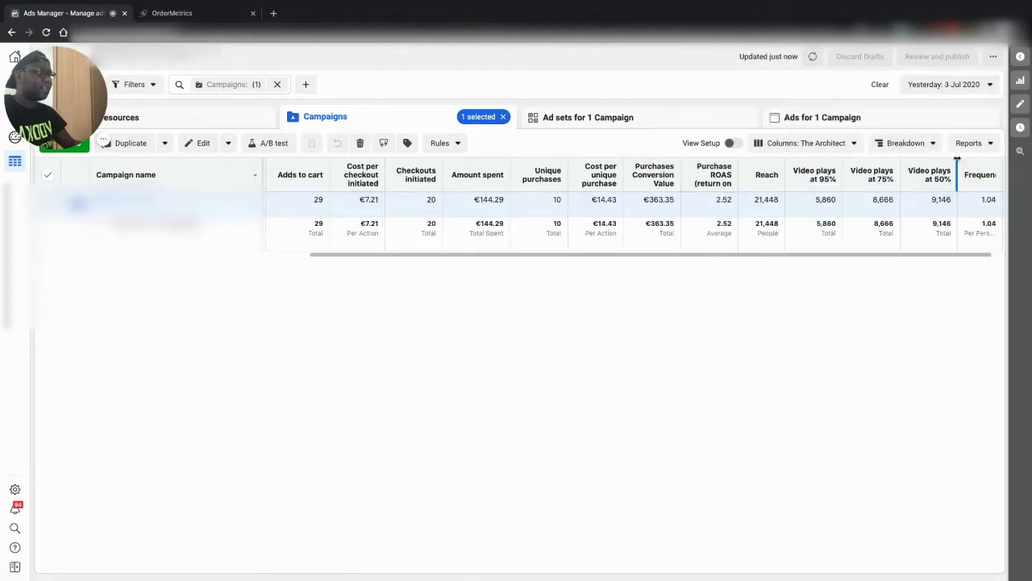
click(944, 86)
click(944, 129)
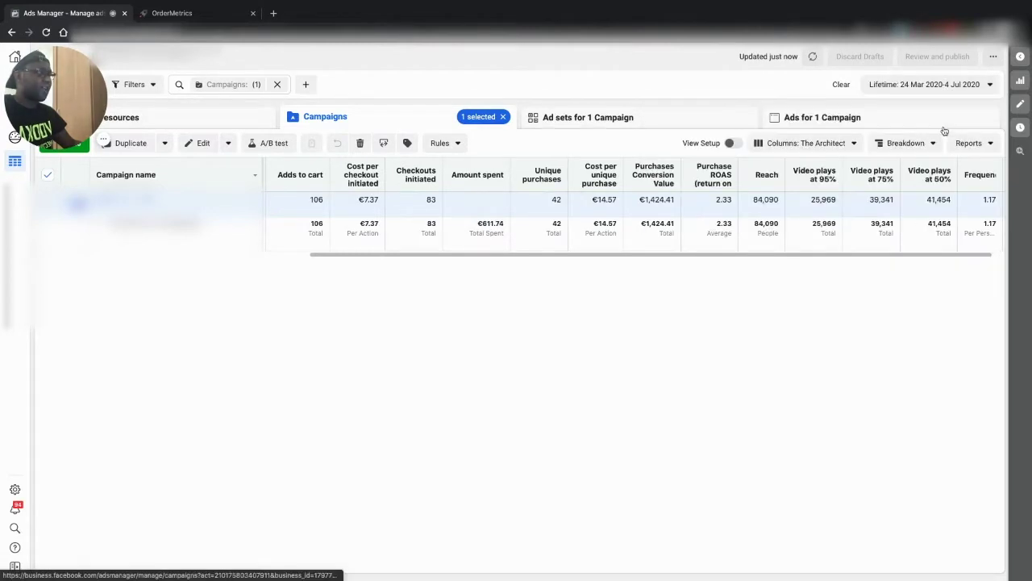
Set the date range to Today and open the ad sets of the selected campaign.
click(942, 85)
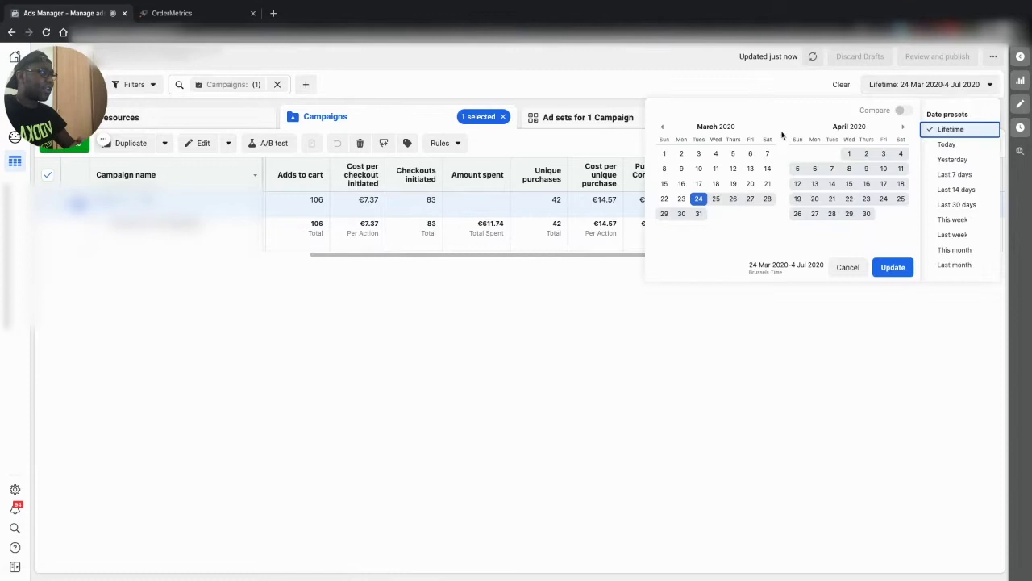
click(956, 146)
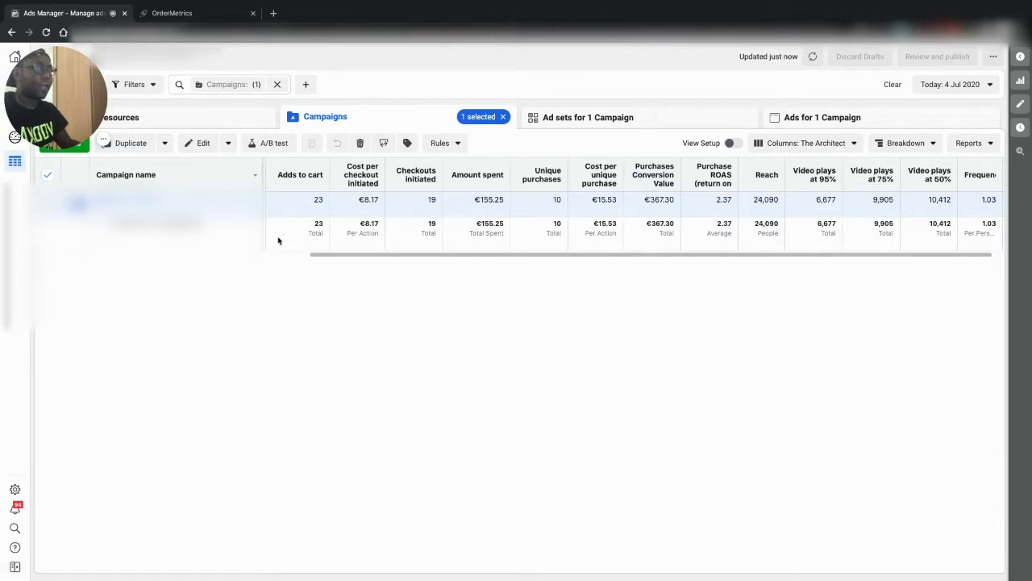
click(553, 237)
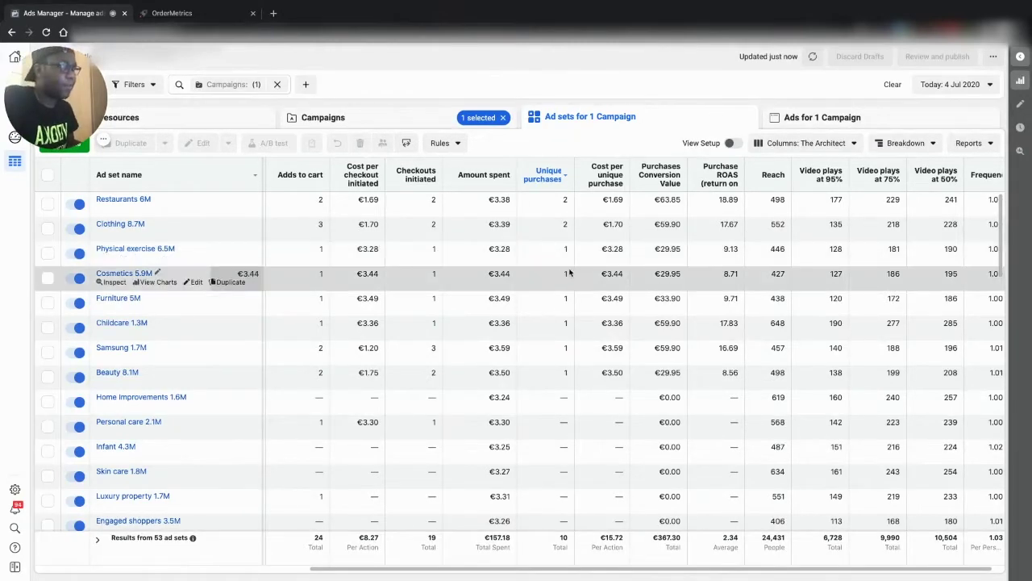
Review spend and unique purchases across the campaign's full list of ad sets, including the ones switched off.
scroll(533, 275, down, 5)
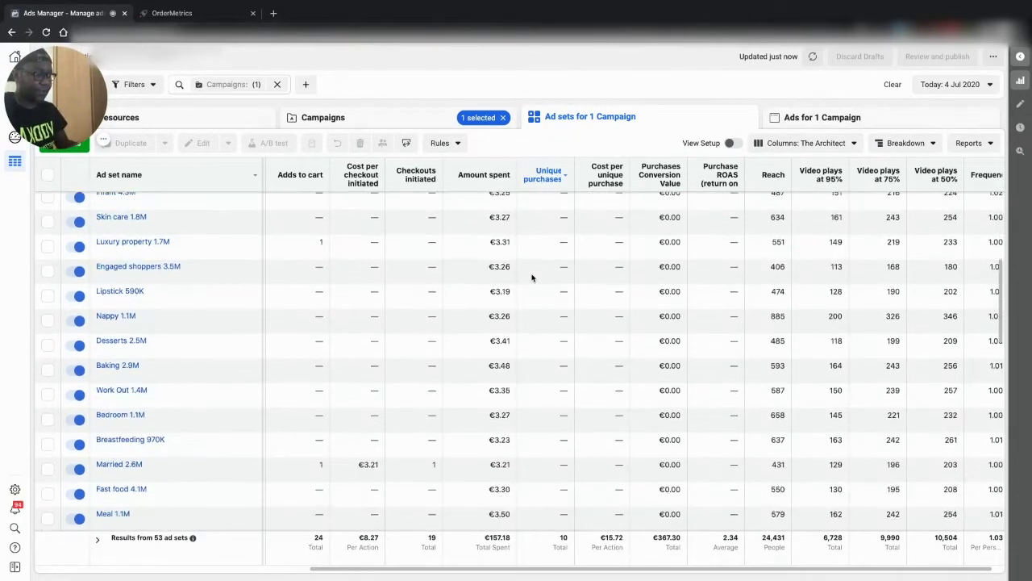
scroll(532, 277, down, 5)
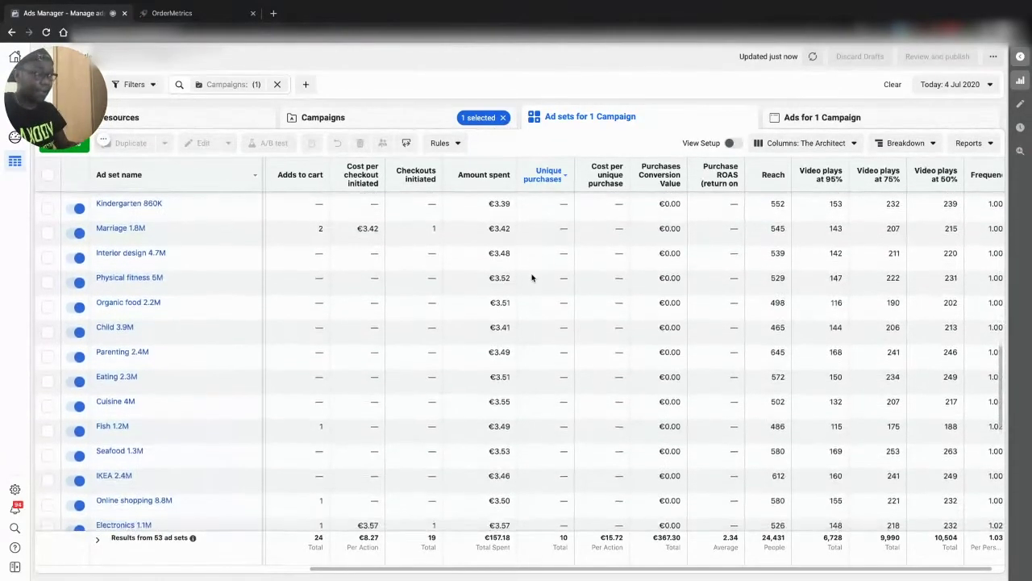
scroll(532, 278, down, 5)
scroll(533, 277, up, 6)
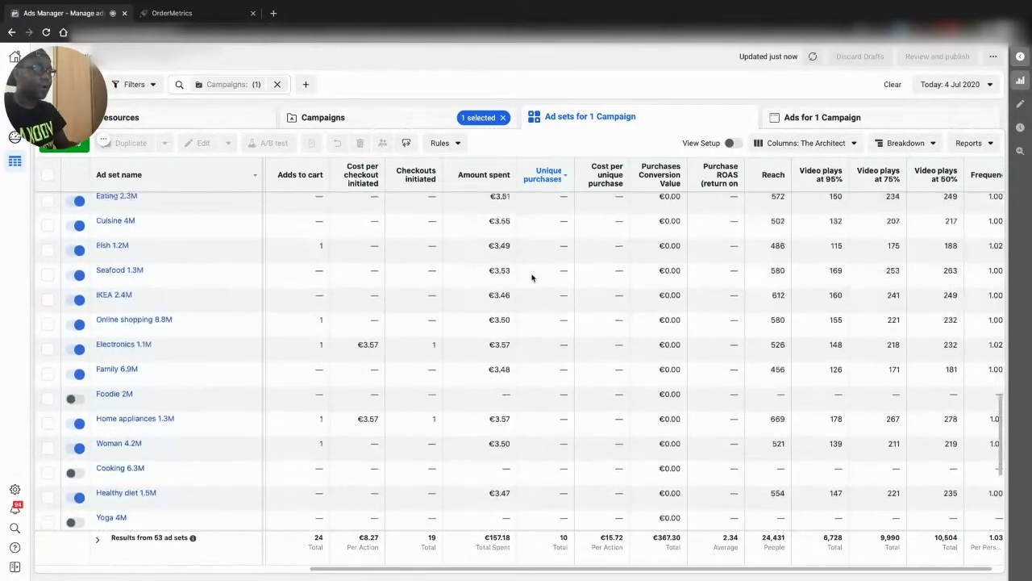
scroll(529, 279, up, 9)
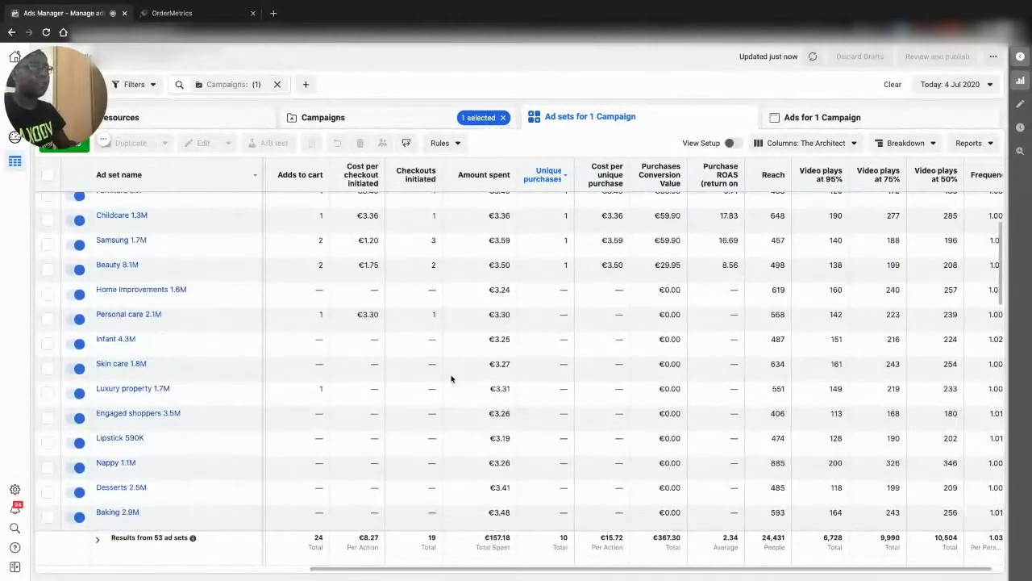
scroll(452, 377, down, 15)
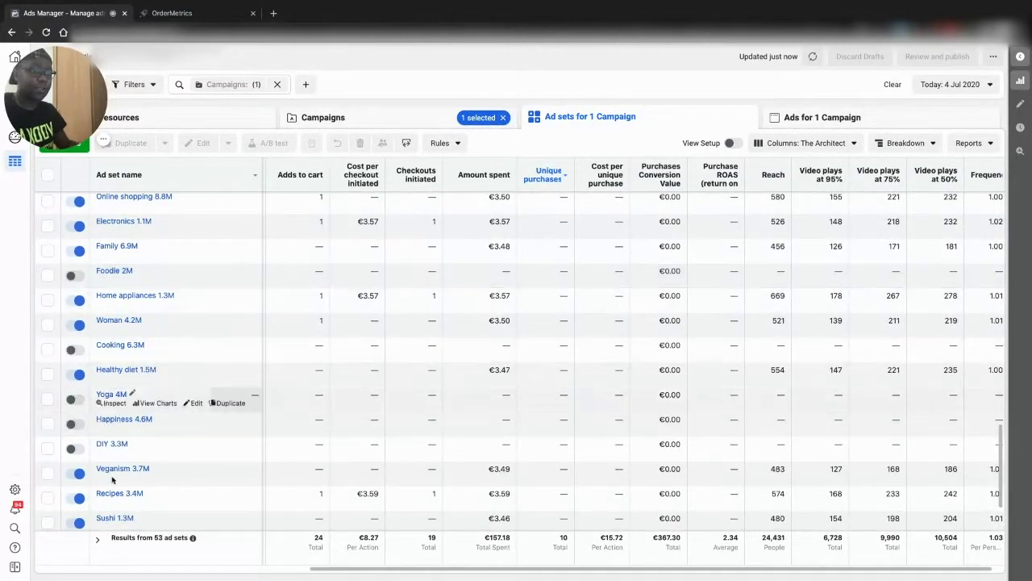
Apply the first saved Active + Pending filter to the ad sets and remove it again.
click(134, 84)
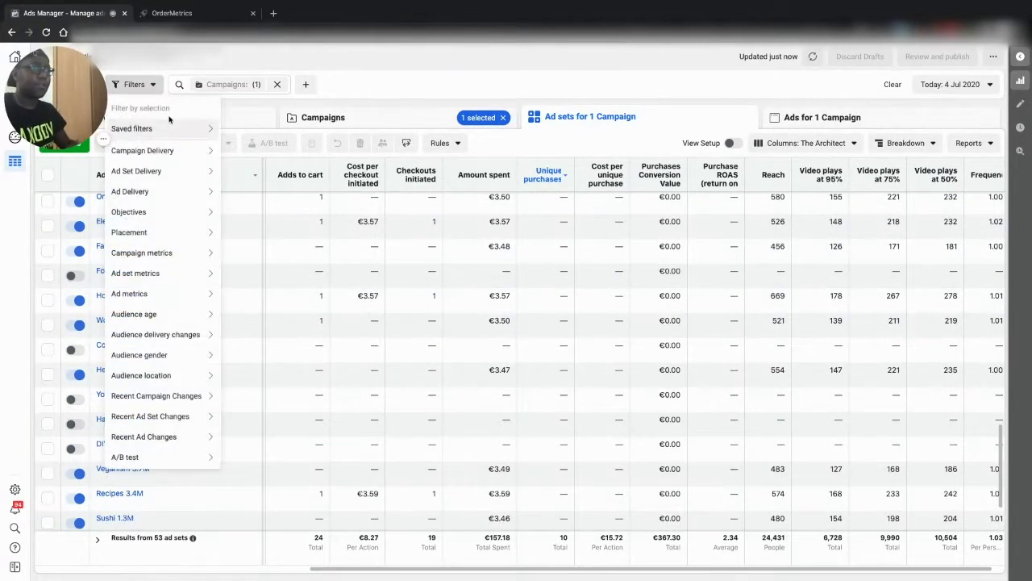
mouse_move(171, 129)
click(253, 153)
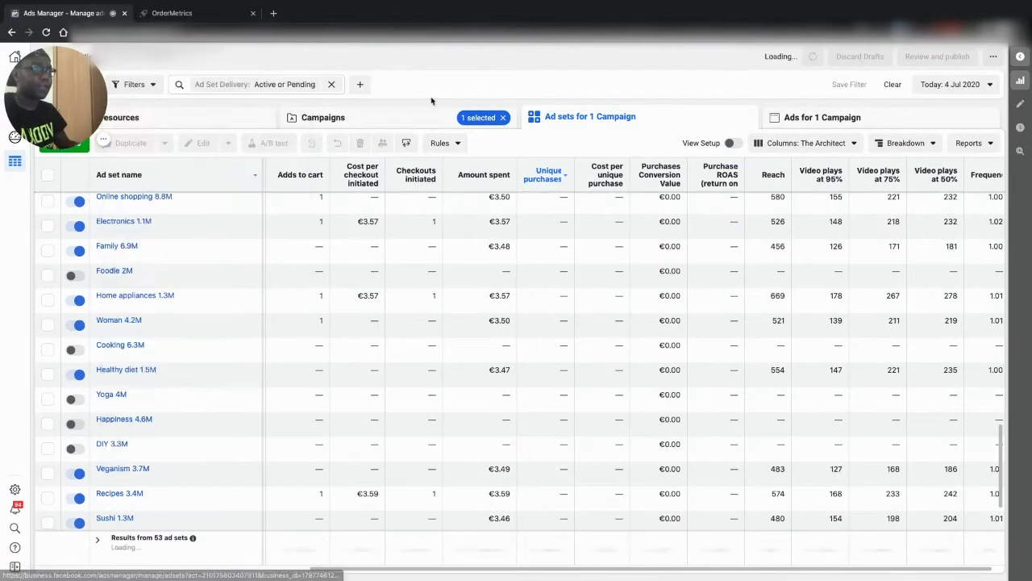
click(331, 84)
Filter the ad sets manually by Ad Set Delivery with both Active and Pending, and clear that filter.
click(132, 83)
mouse_move(180, 137)
mouse_move(182, 172)
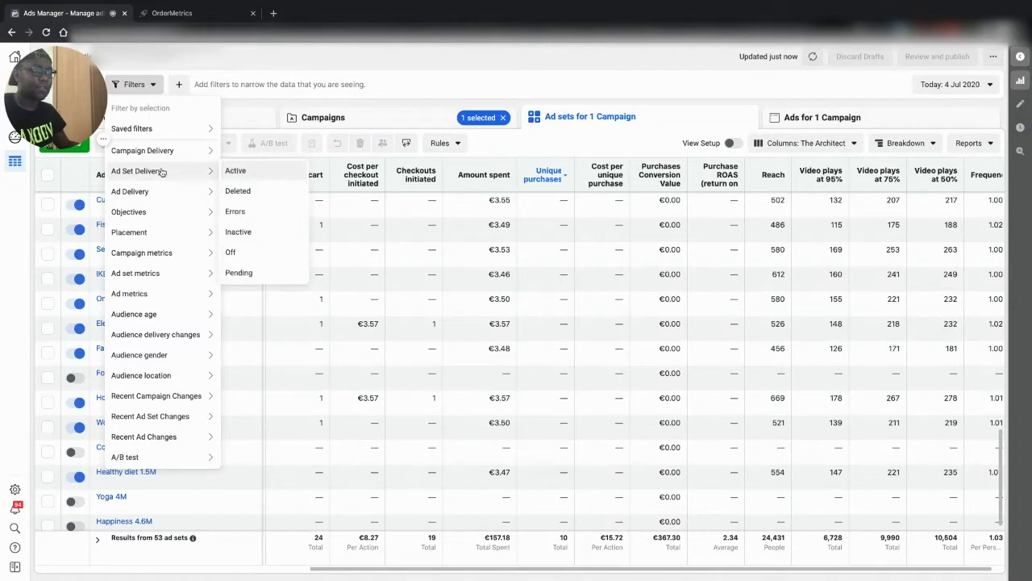
click(253, 172)
click(127, 84)
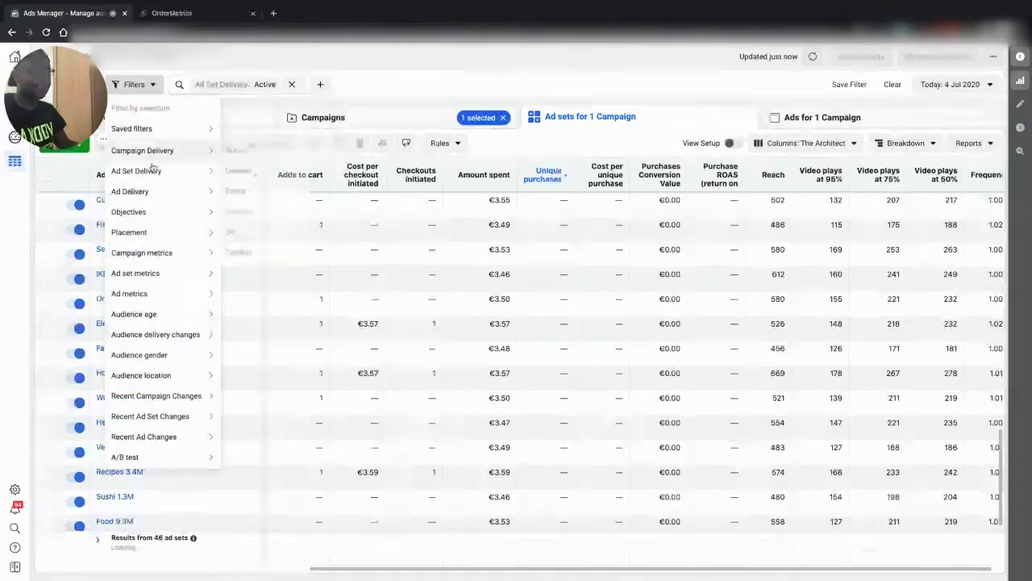
mouse_move(161, 168)
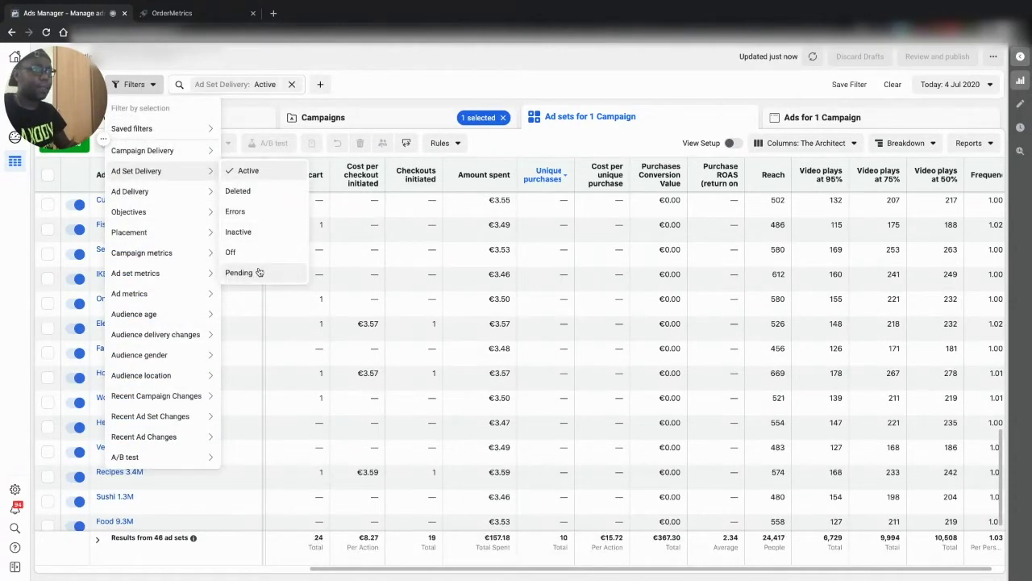
click(259, 273)
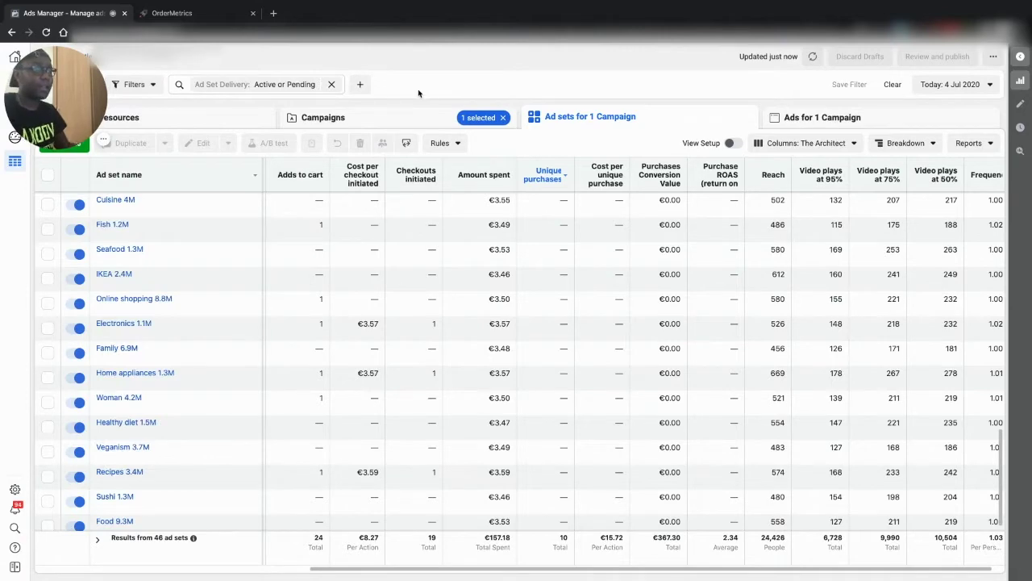
click(331, 84)
Narrow the ad sets list with the first saved Active + Pending filter.
click(134, 84)
mouse_move(159, 127)
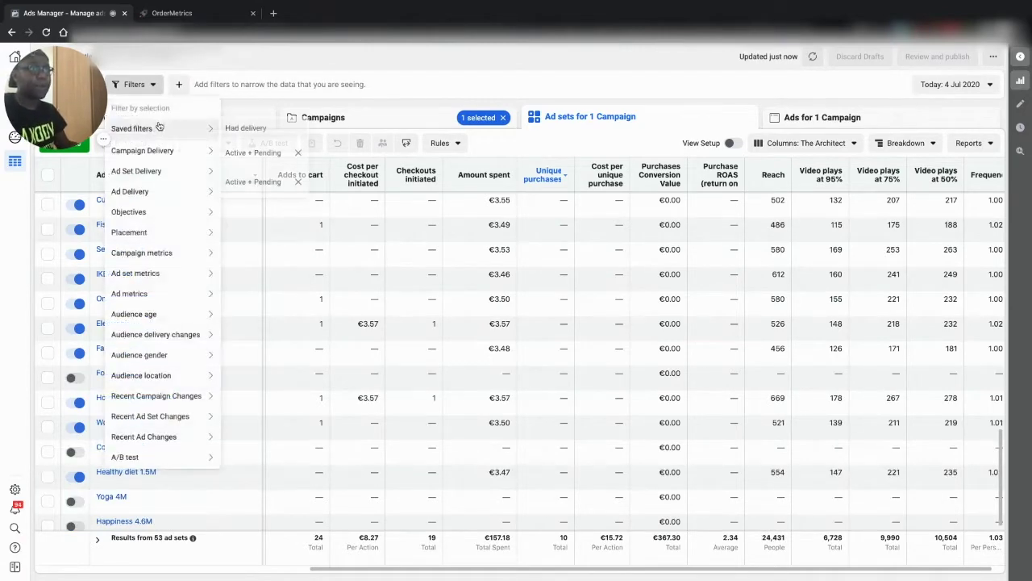
click(271, 153)
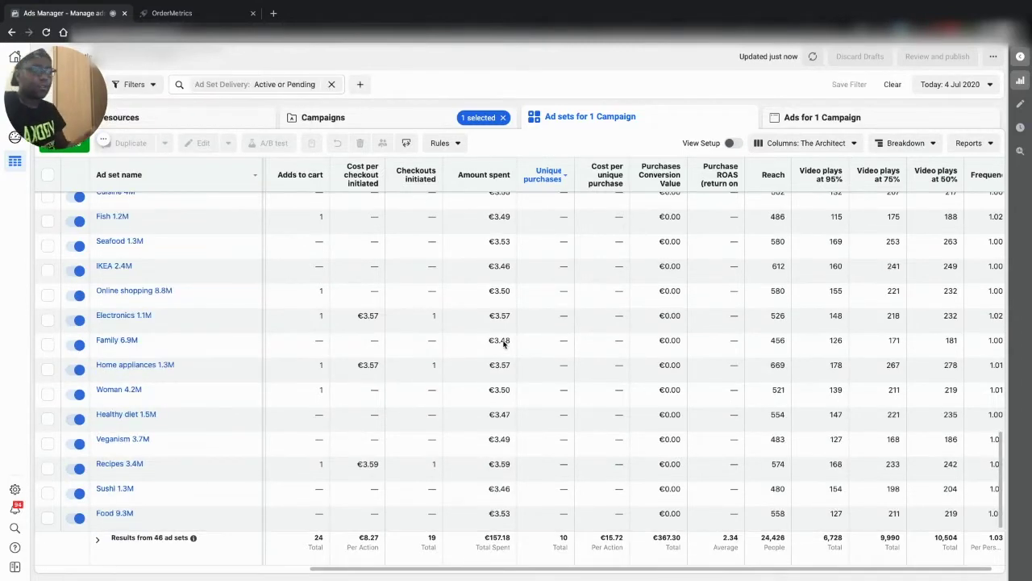
Examine the filtered ad sets from start to end, including their number and the total purchases conversion value.
scroll(505, 347, up, 10)
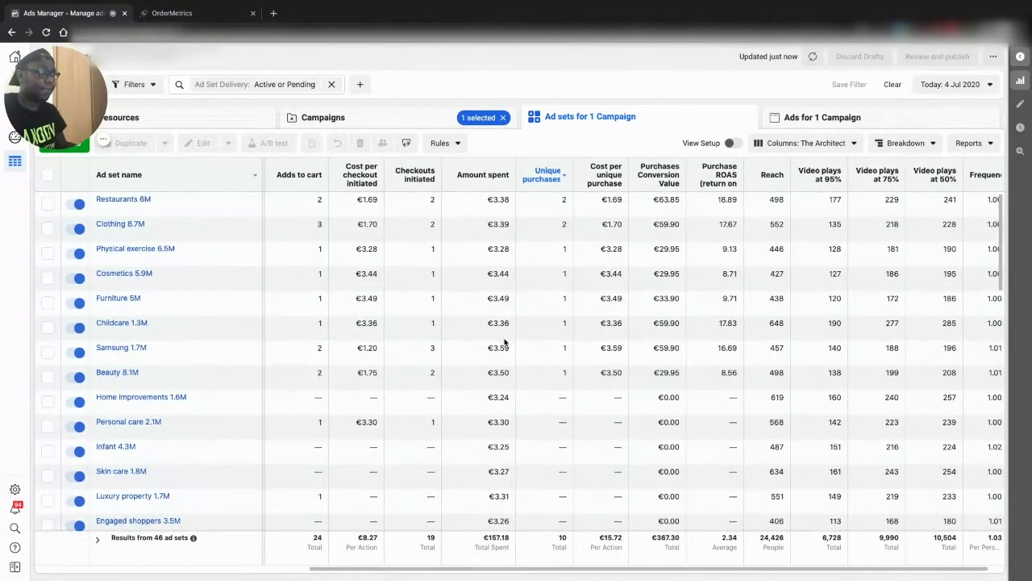
scroll(505, 343, down, 10)
scroll(505, 342, up, 10)
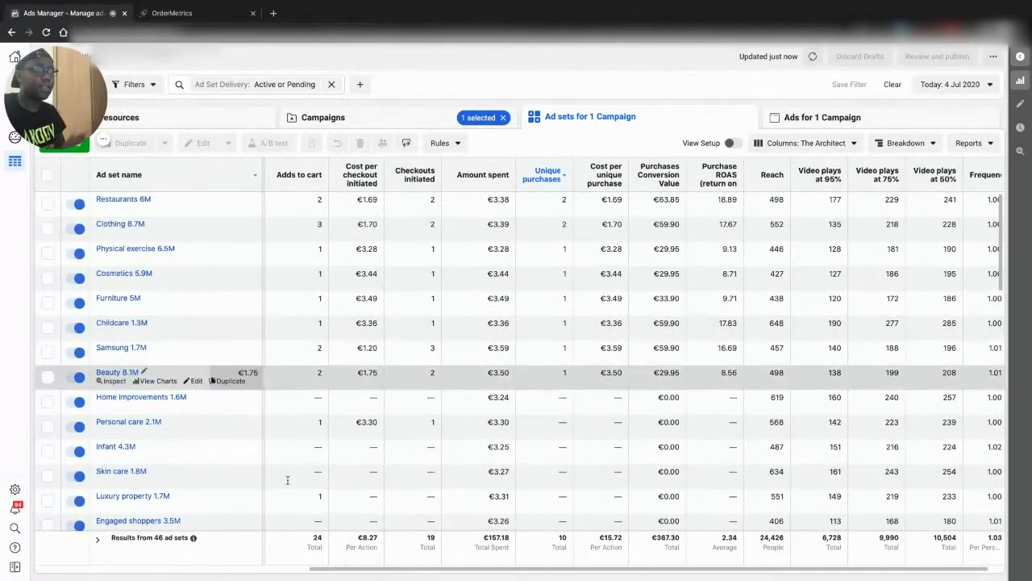
double_click(156, 537)
click(170, 545)
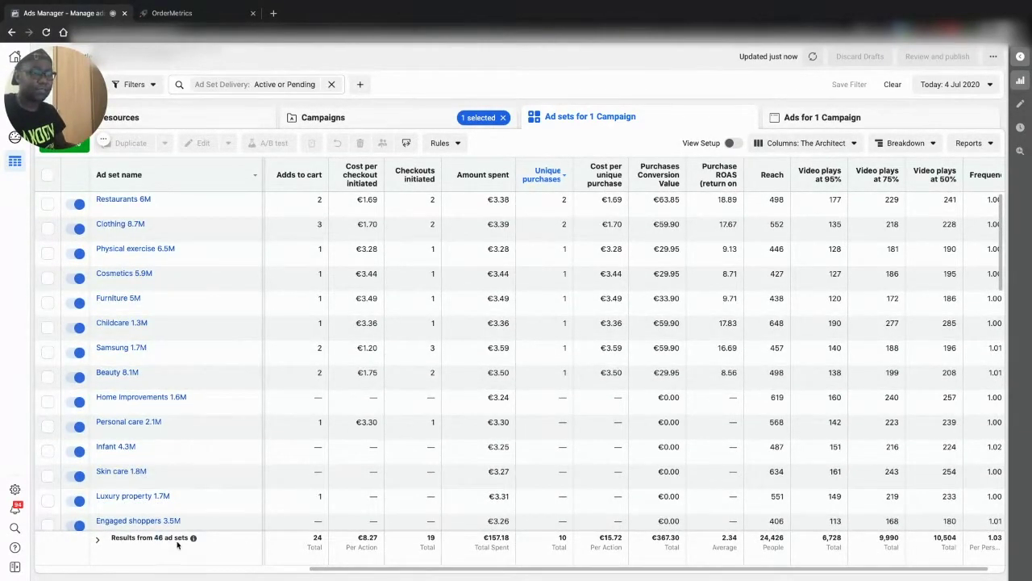
scroll(484, 480, down, 10)
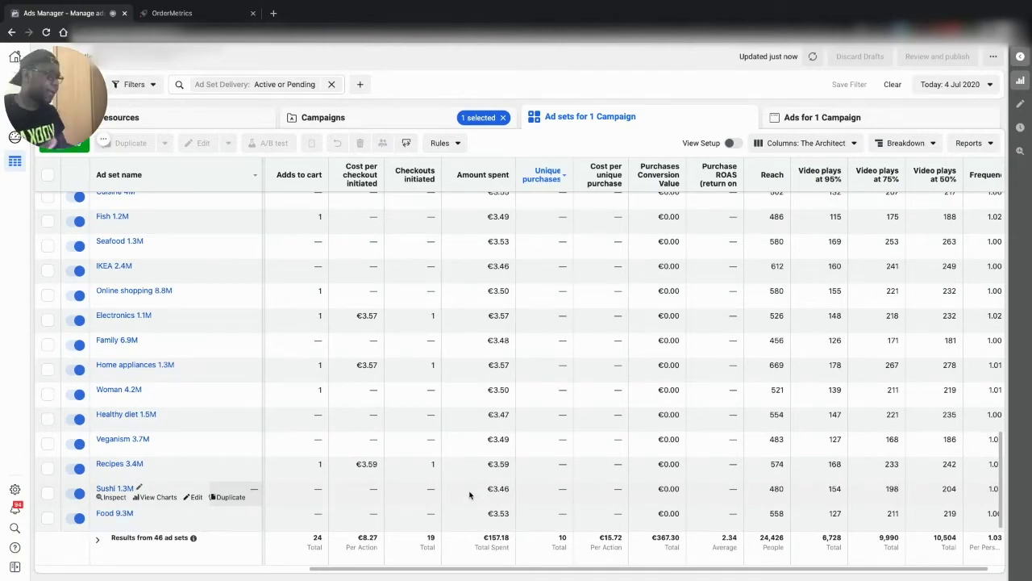
drag(654, 538, 680, 542)
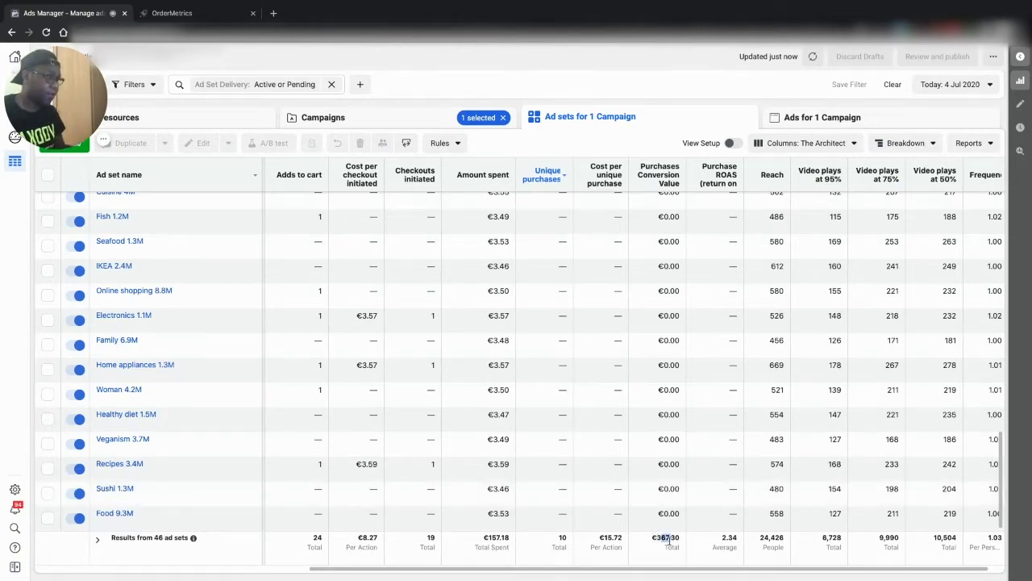
click(669, 539)
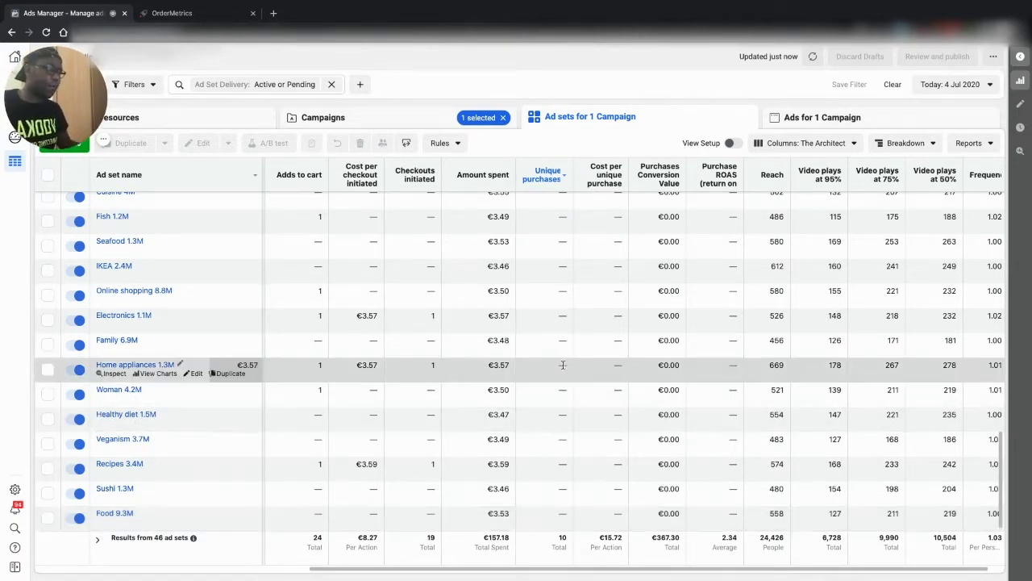
Set the ad sets' reporting date range to 29 June–4 July 2020.
scroll(529, 341, up, 5)
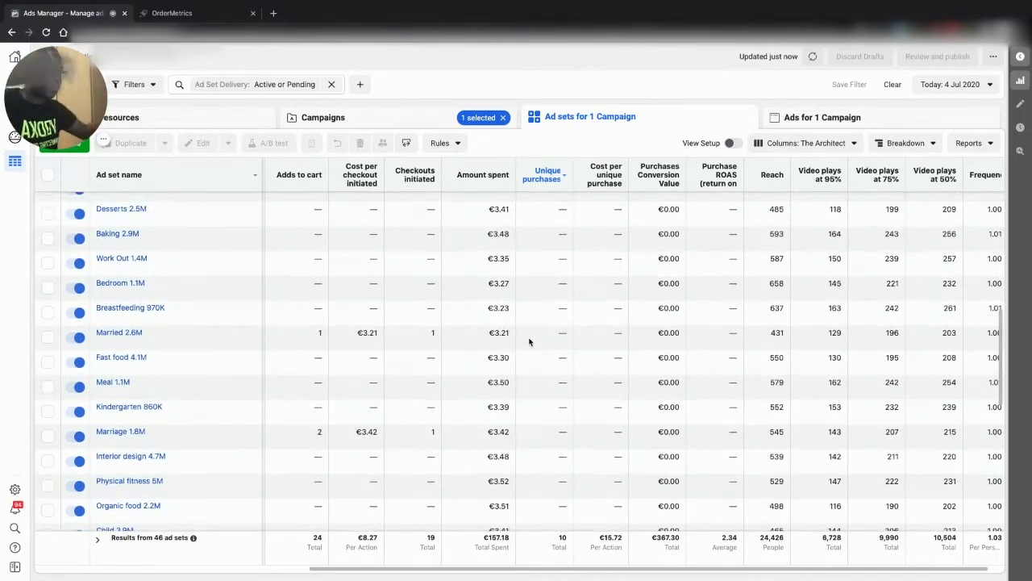
scroll(529, 341, up, 5)
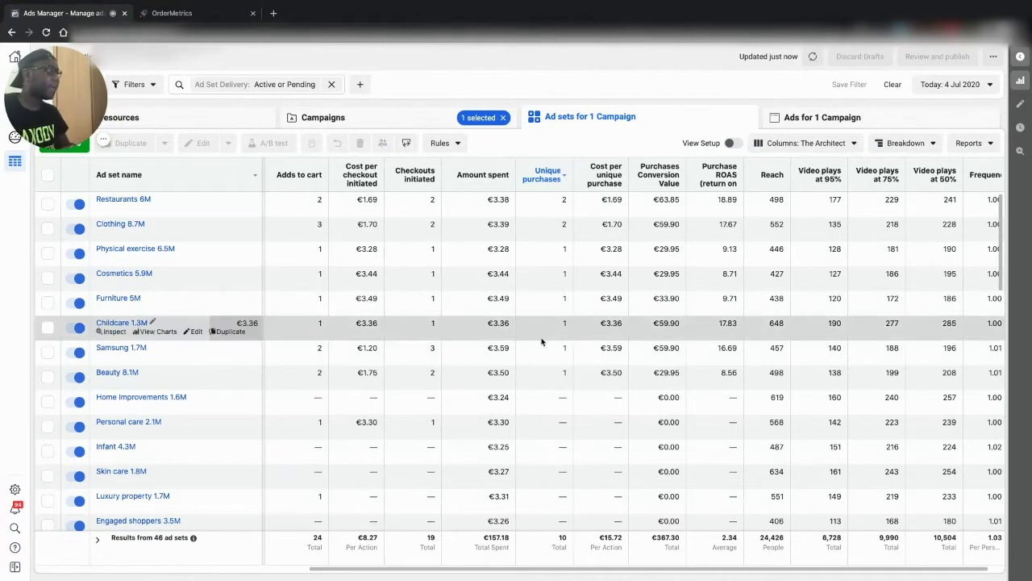
click(950, 85)
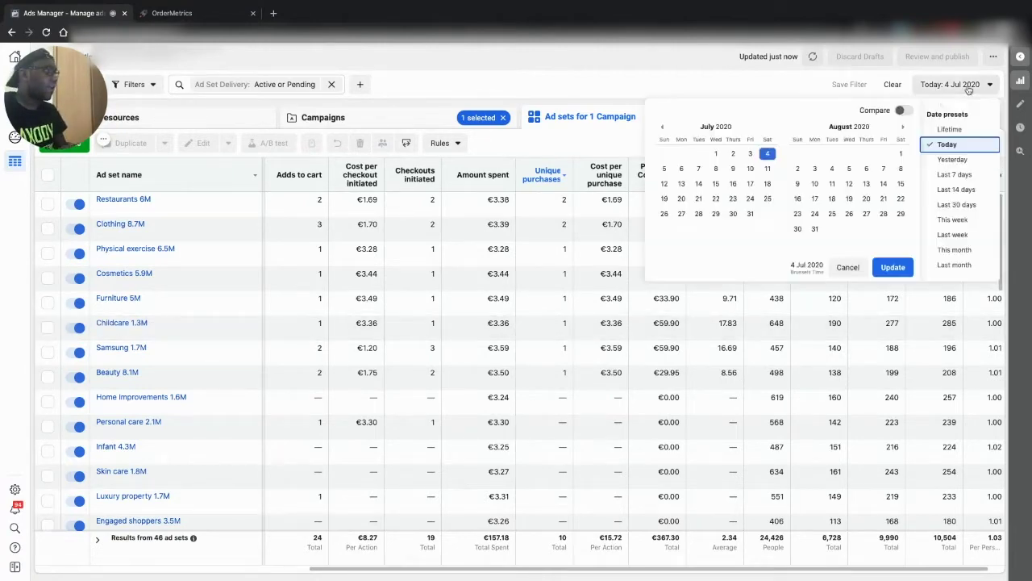
click(660, 129)
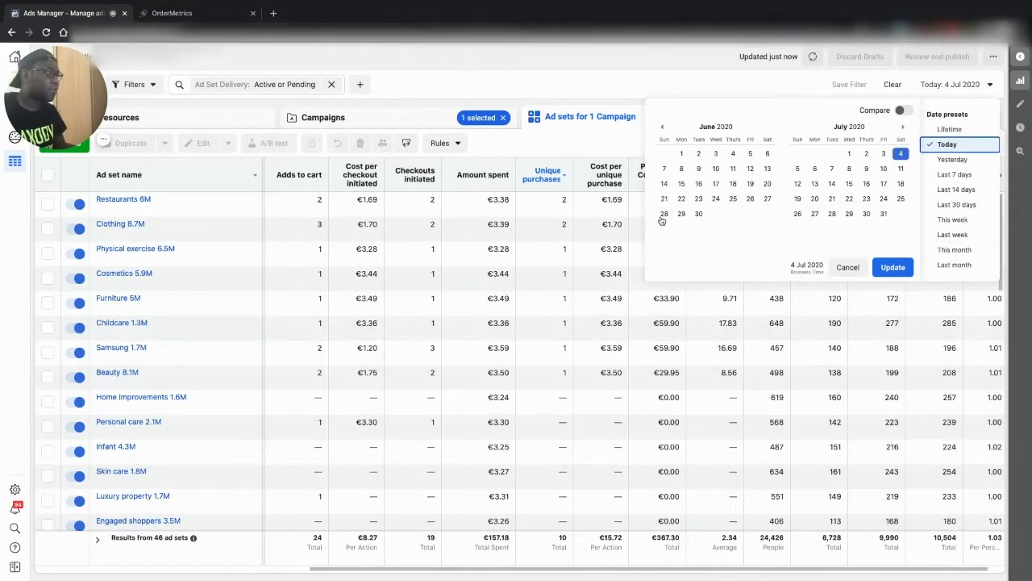
click(682, 213)
click(900, 153)
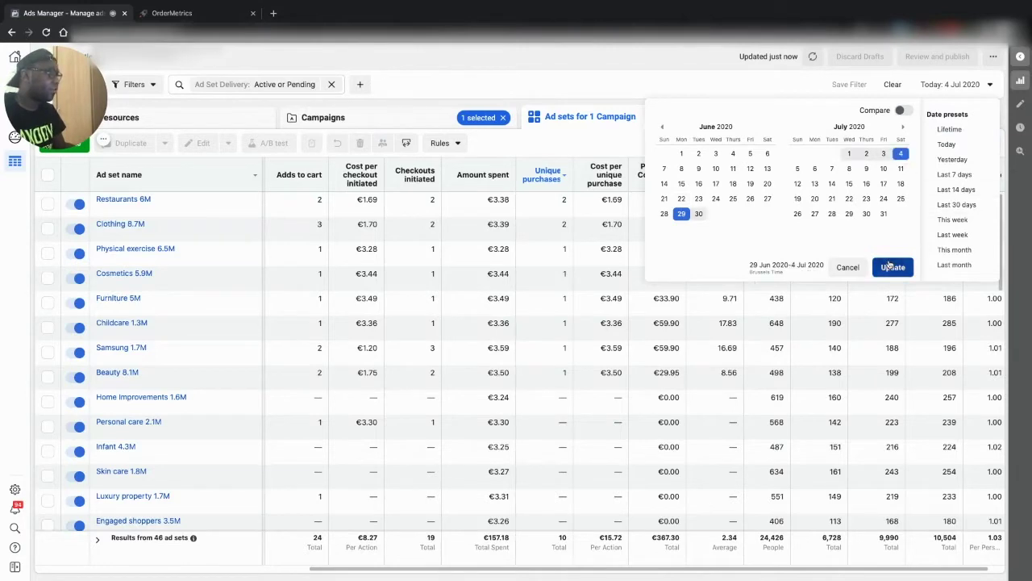
click(893, 267)
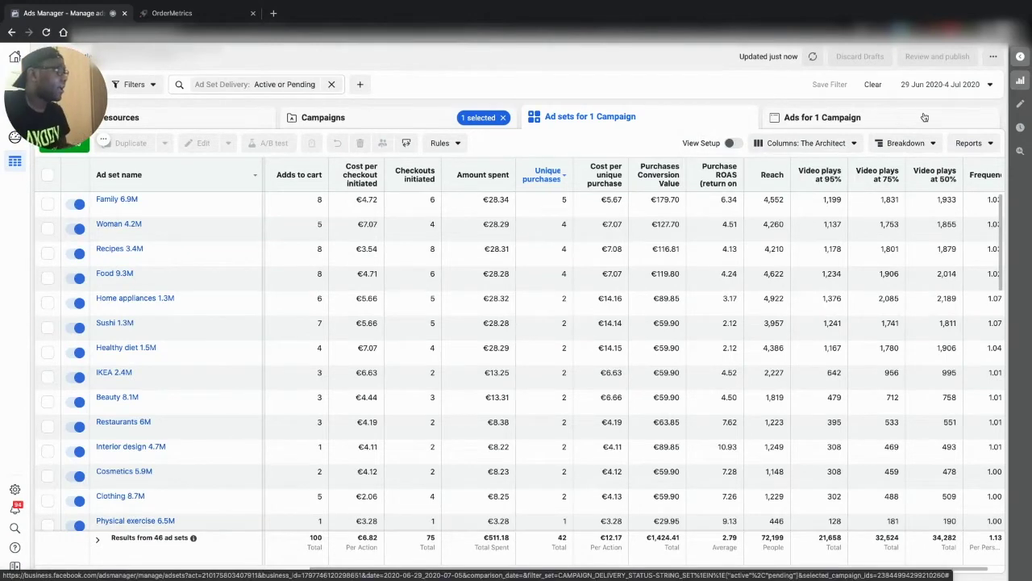
Switch the date range to 28 June 2020 only and restore it to 29 June–4 July 2020.
click(940, 84)
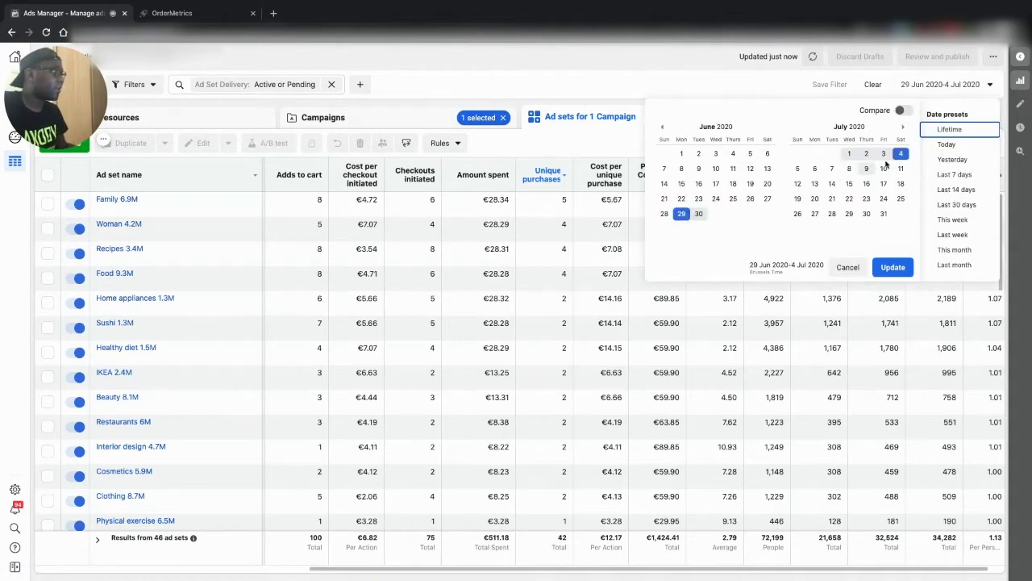
click(664, 214)
click(942, 84)
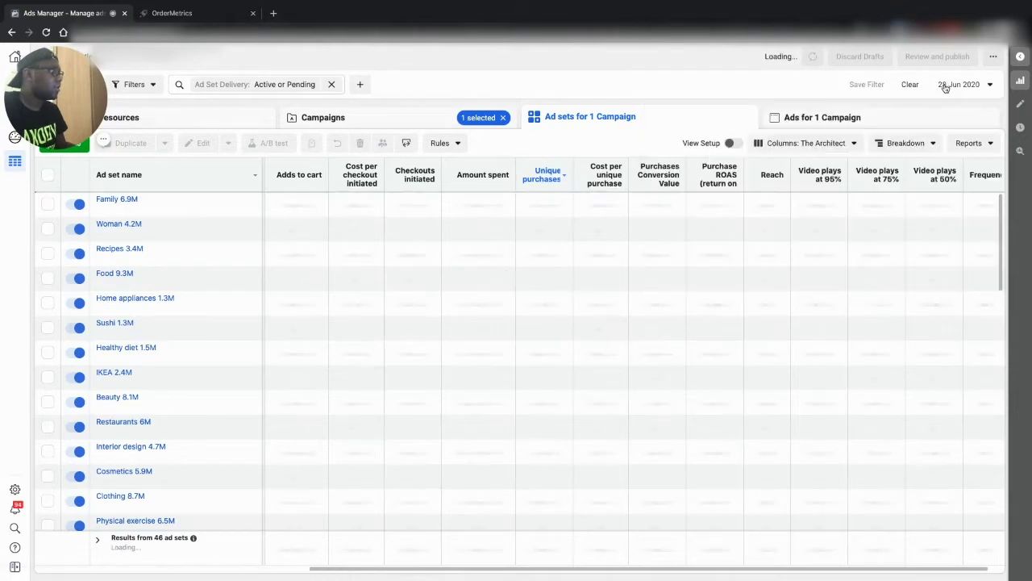
click(944, 86)
click(681, 214)
click(898, 155)
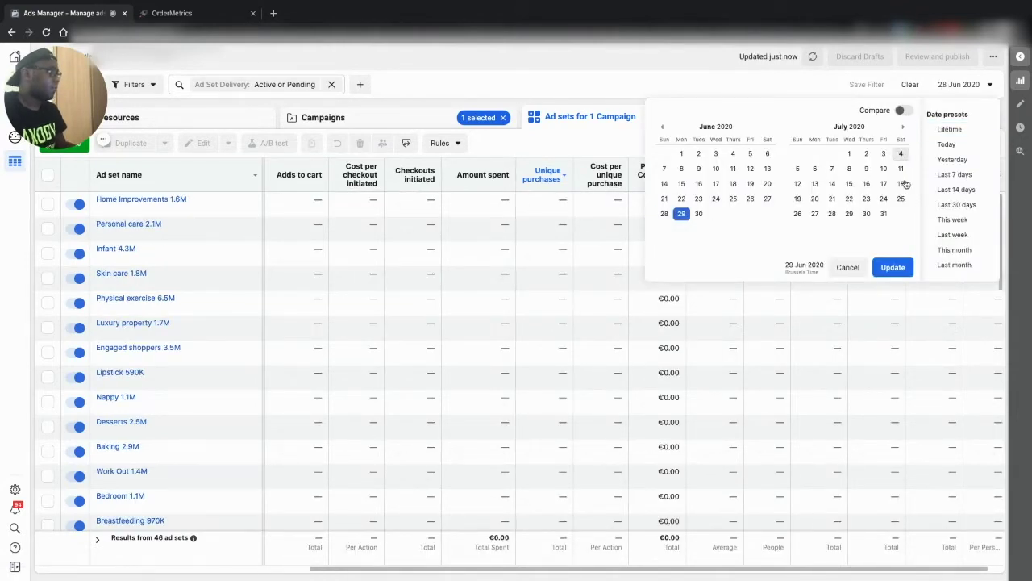
click(892, 267)
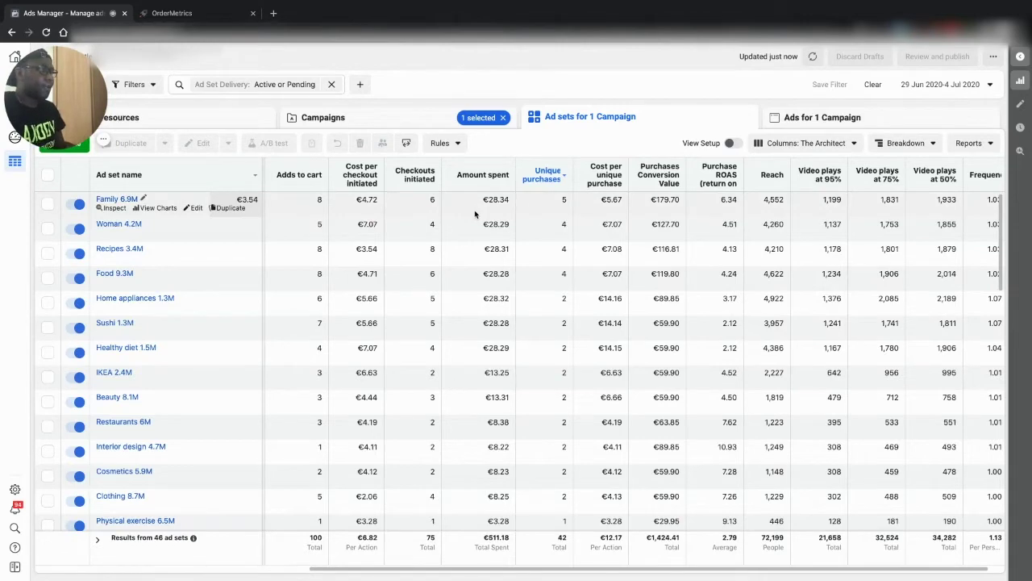
Compare the campaign's overall results with its individual ad sets, reviewing their spend, unique purchases and ROAS for the period.
click(435, 123)
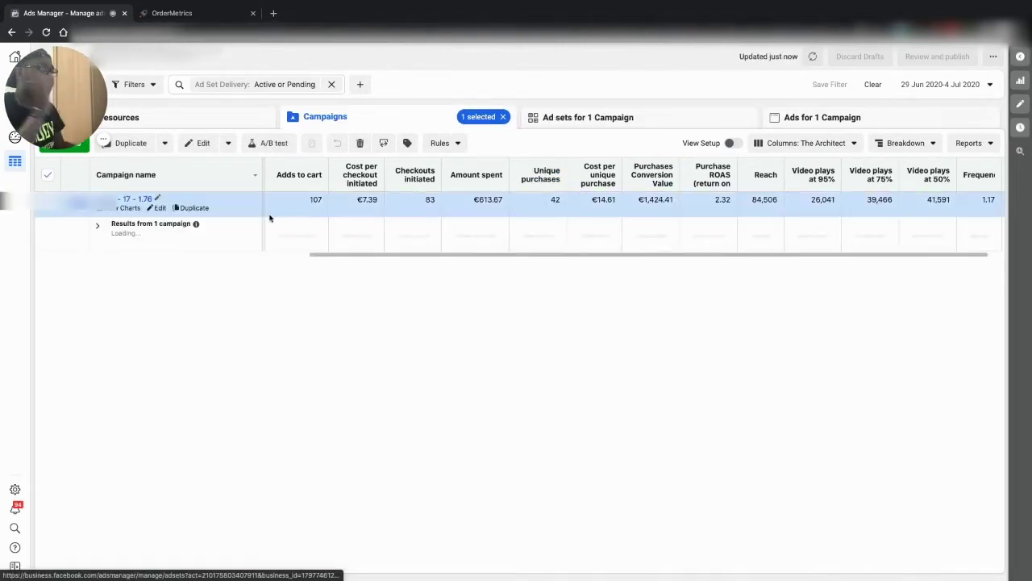
click(618, 119)
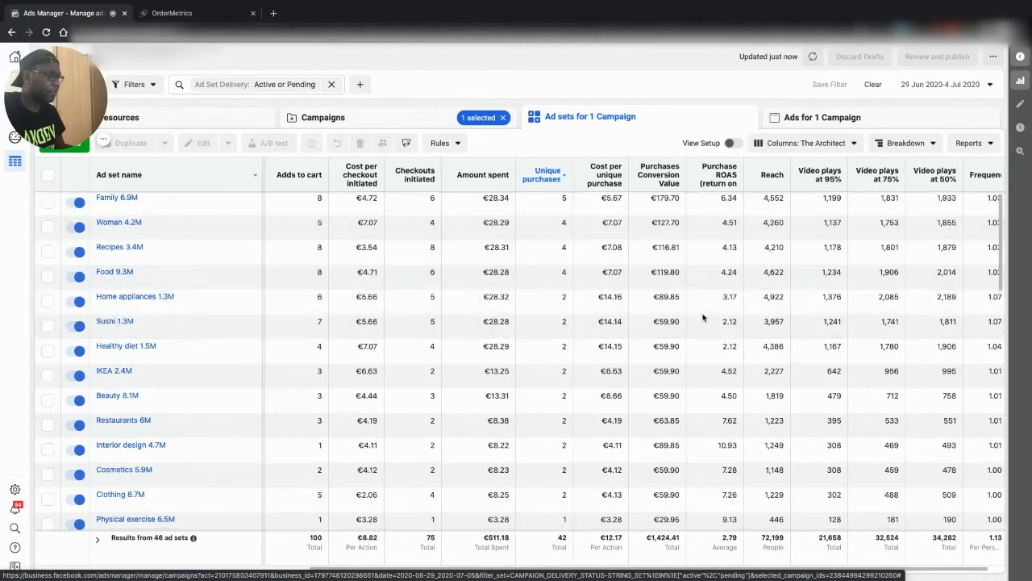
scroll(705, 314, down, 1)
scroll(710, 317, down, 5)
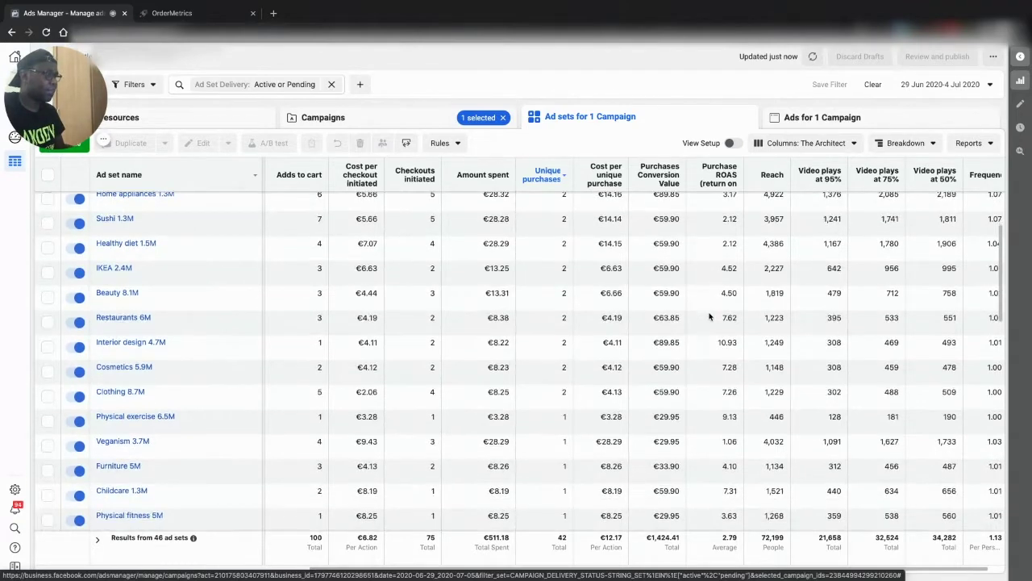
scroll(710, 316, down, 3)
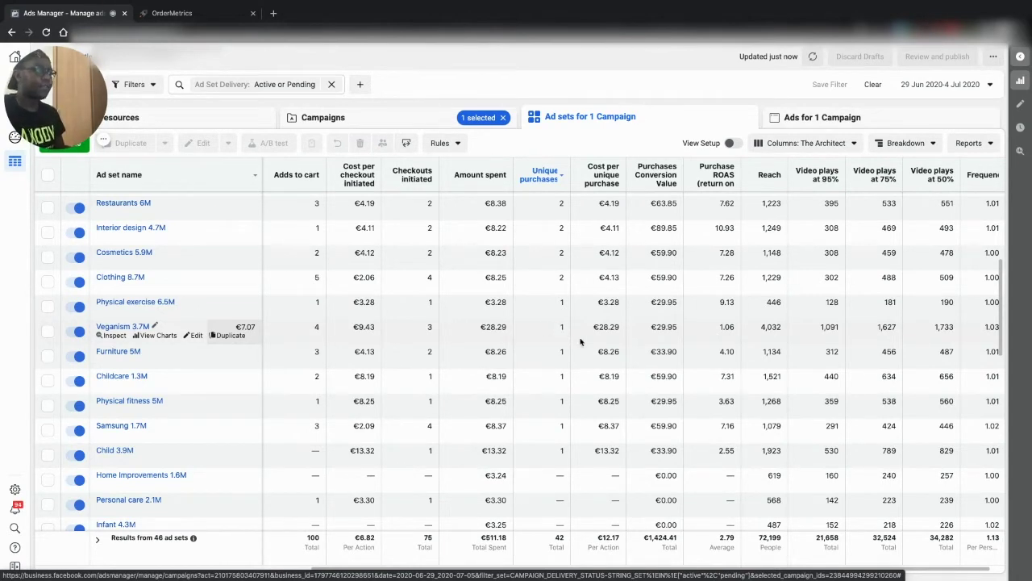
Check the cost metrics of the Veganism 3.7M ad set and turn that ad set off.
scroll(560, 329, left, 5)
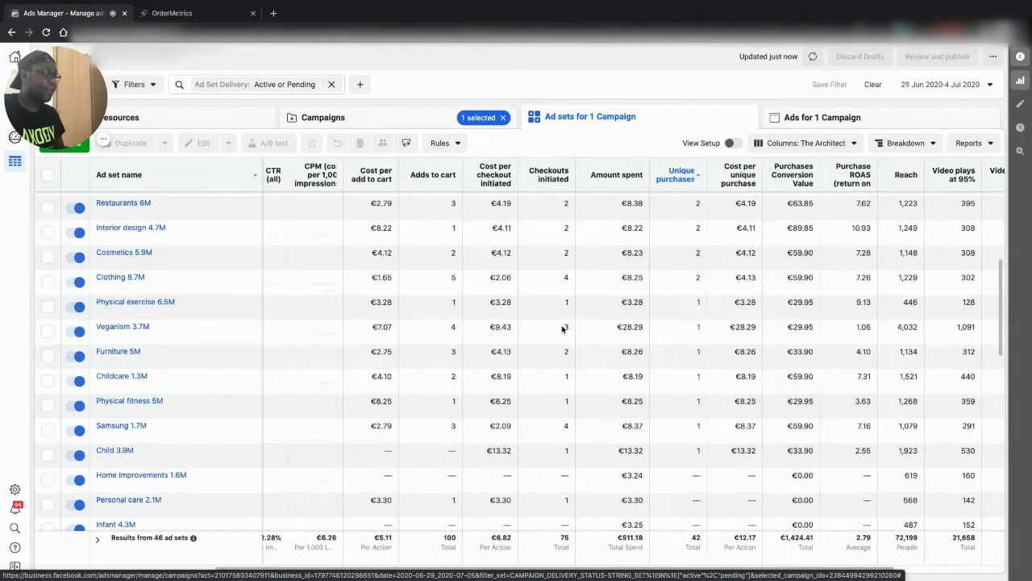
scroll(651, 335, right, 6)
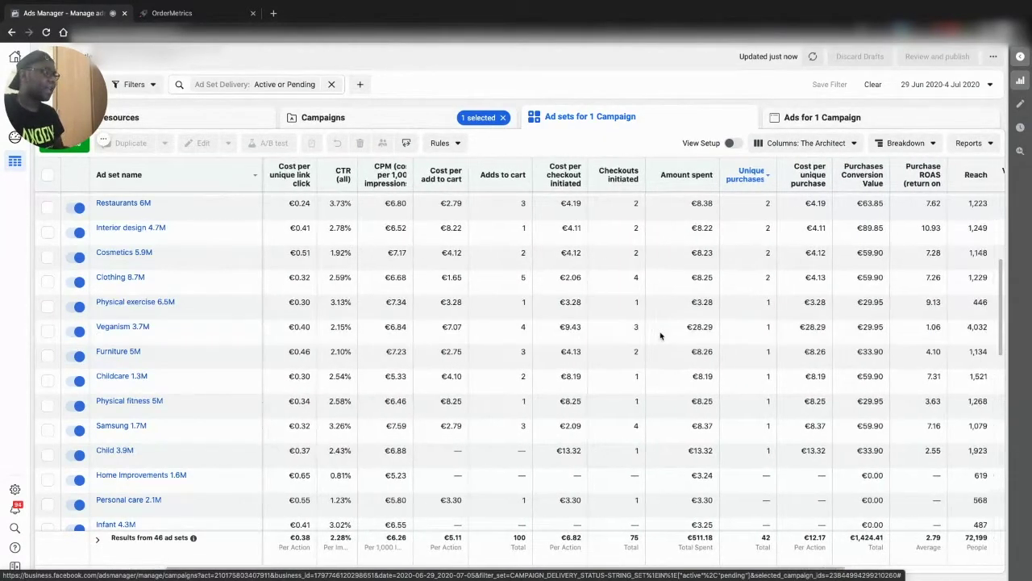
mouse_move(625, 335)
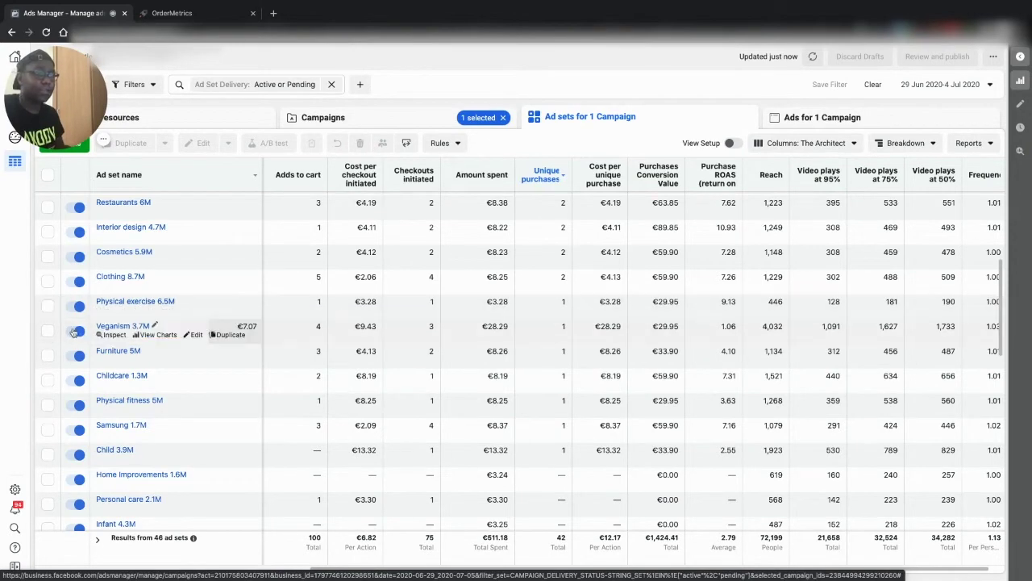
click(536, 340)
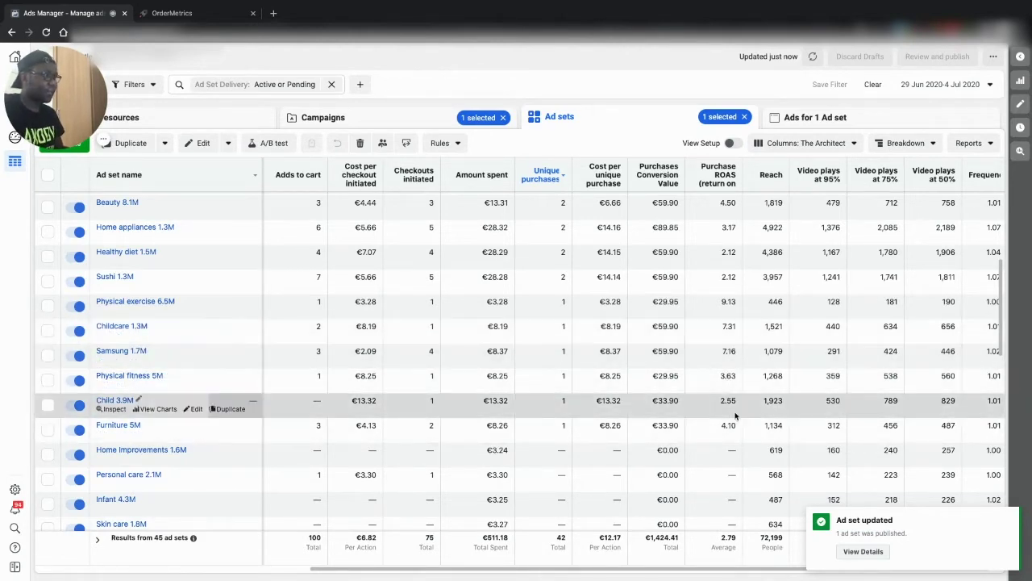
Select the ad sets with purchases from Family 6.9M through Furniture 5M to count them, and clear the whole selection.
scroll(730, 302, up, 3)
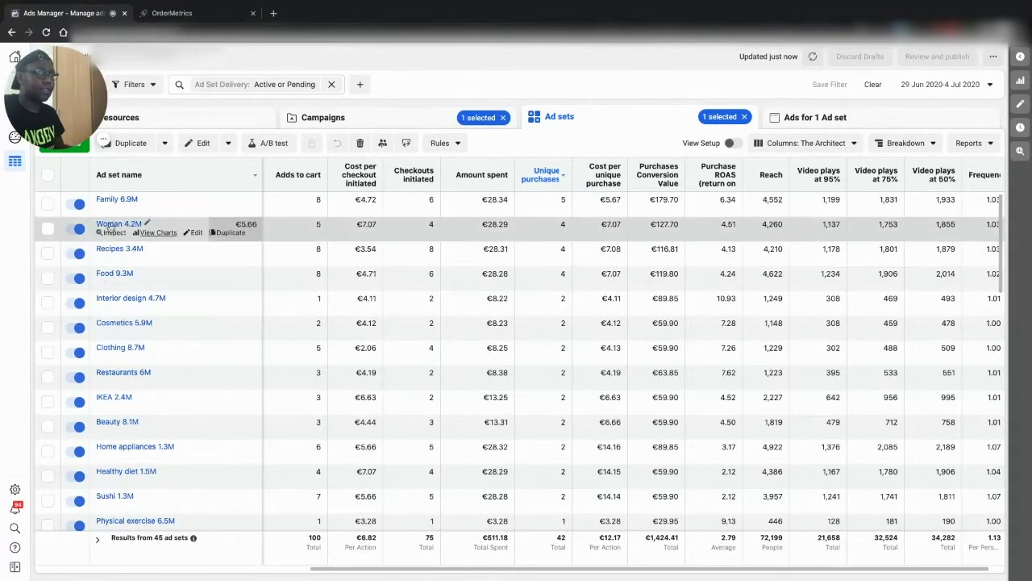
click(49, 206)
scroll(212, 482, down, 3)
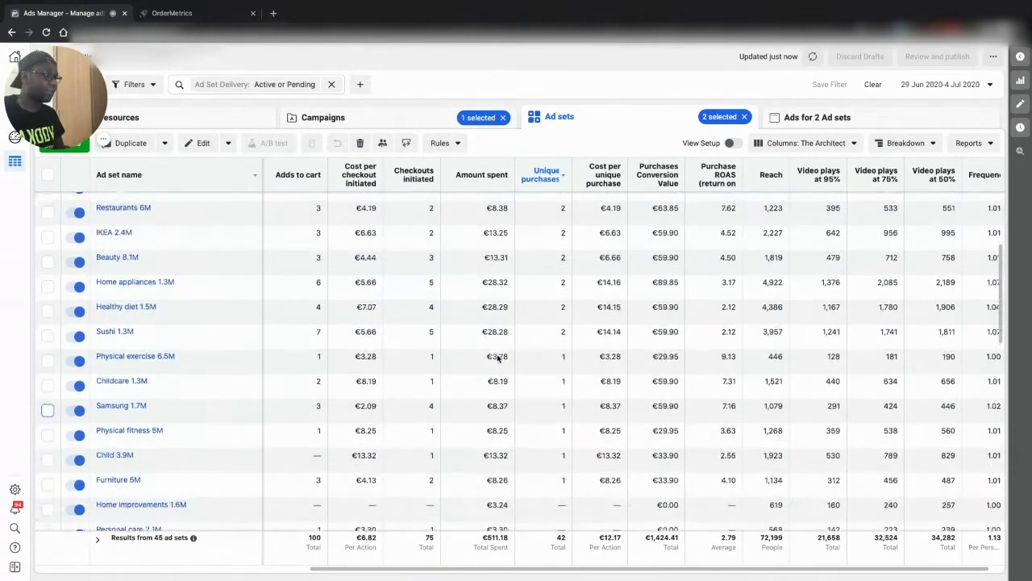
shift+click(47, 473)
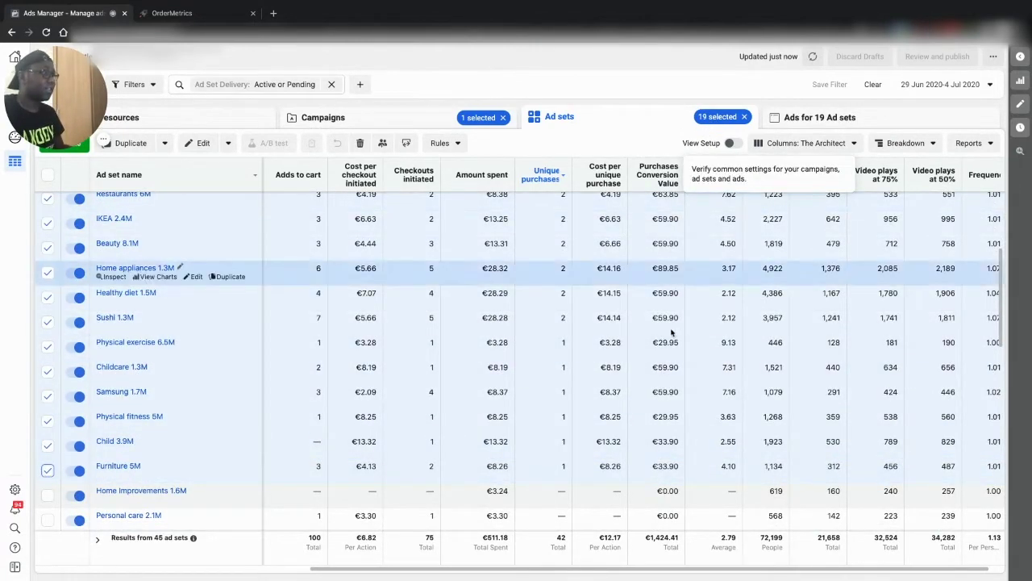
scroll(663, 325, up, 1)
scroll(664, 325, up, 1)
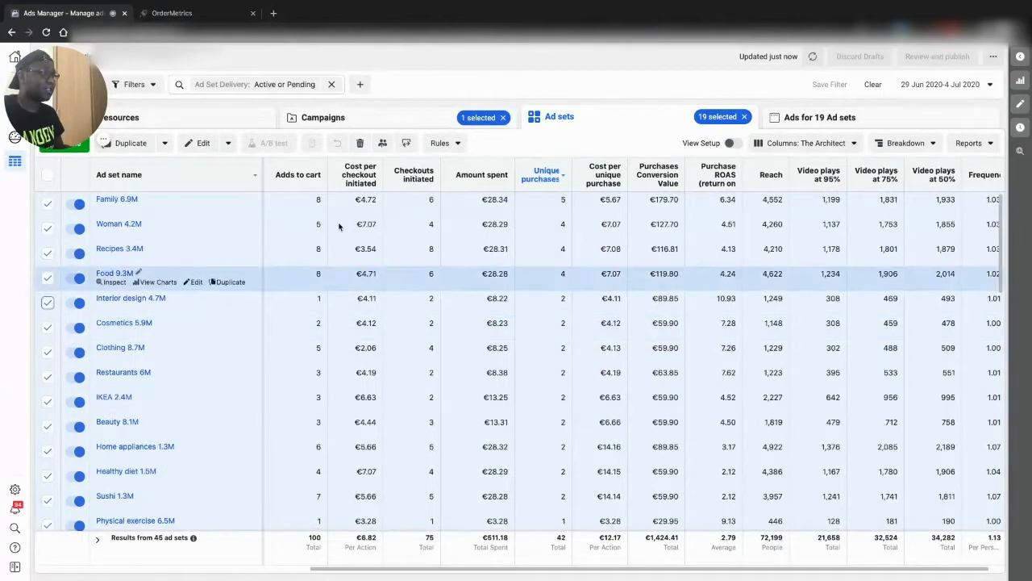
click(47, 178)
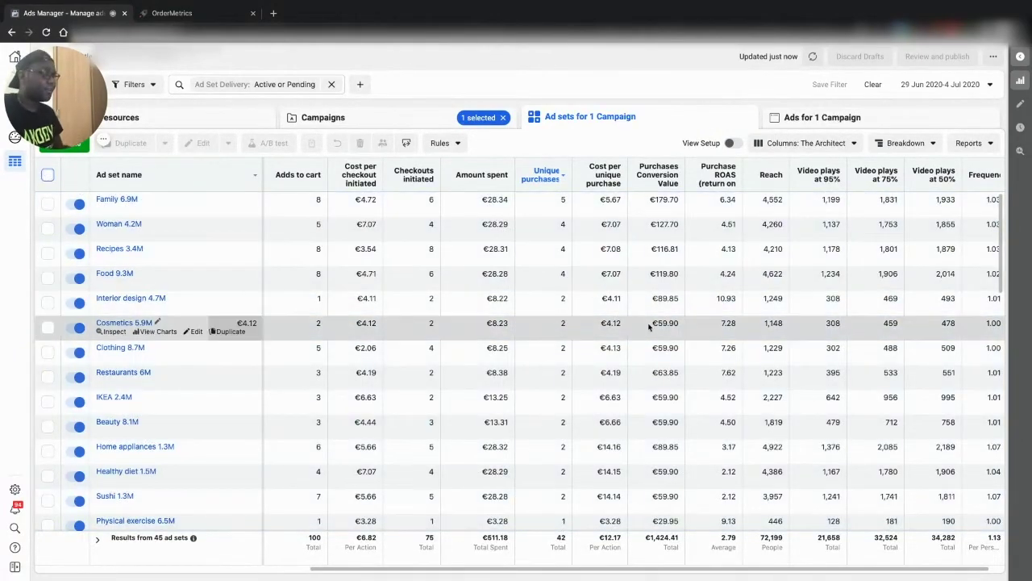
Select the purchase-less ad sets from Parenting 2.4M through Electronics 1.1M to count them, and clear the whole selection.
scroll(648, 326, down, 2)
scroll(649, 326, down, 2)
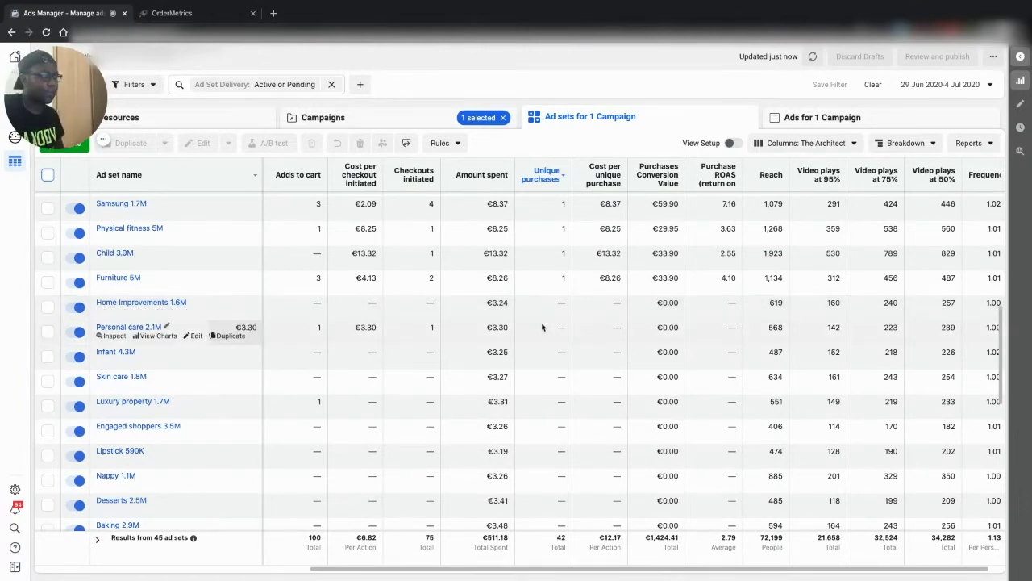
scroll(542, 326, down, 1)
scroll(542, 327, down, 5)
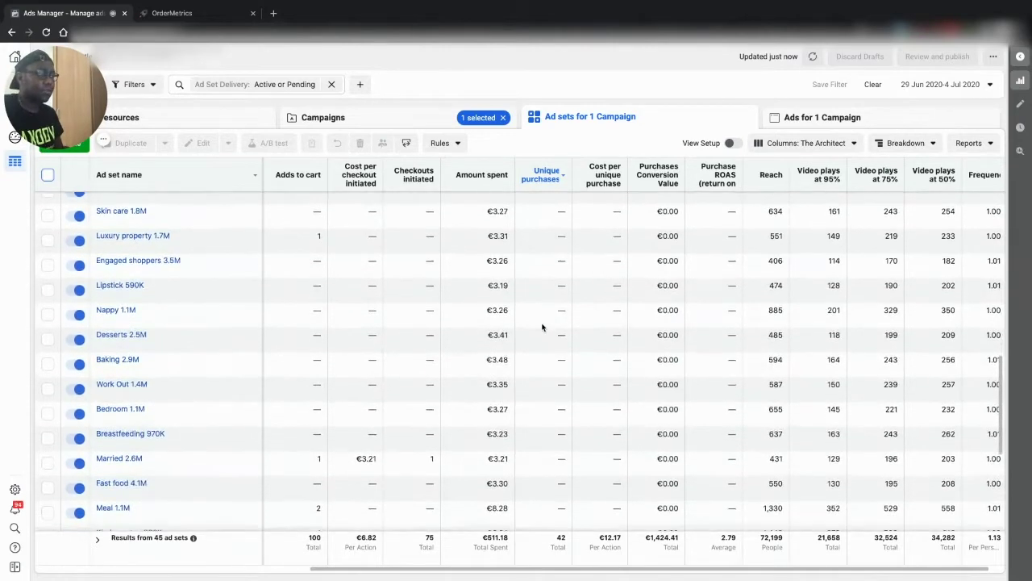
scroll(542, 326, down, 2)
scroll(541, 327, down, 1)
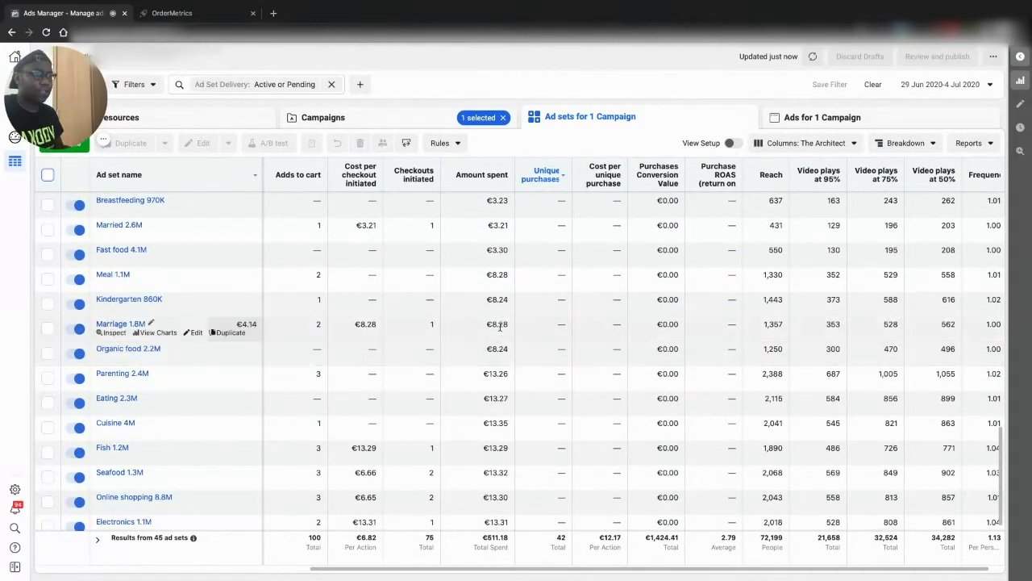
scroll(500, 327, down, 1)
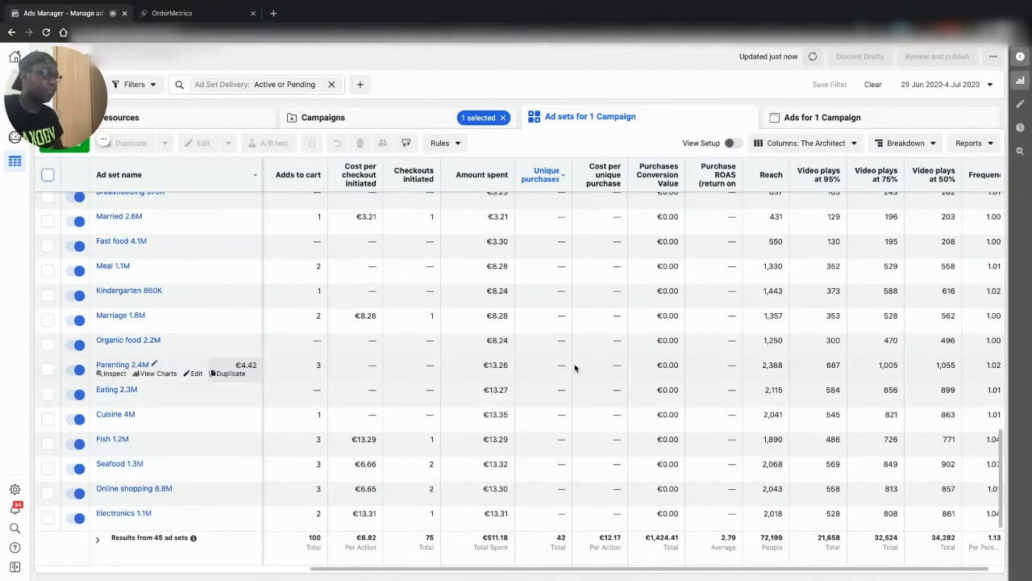
click(47, 368)
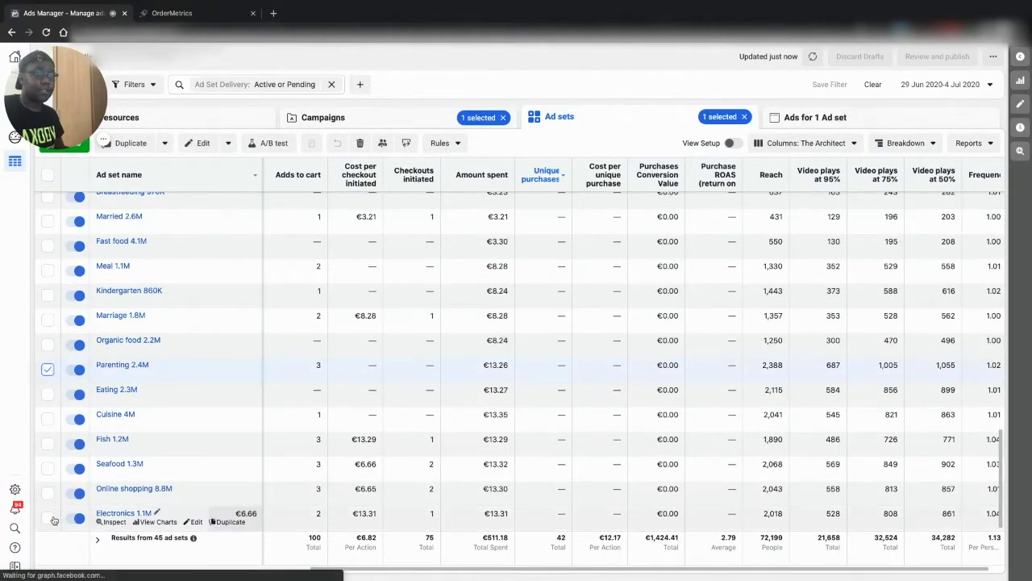
shift+click(47, 518)
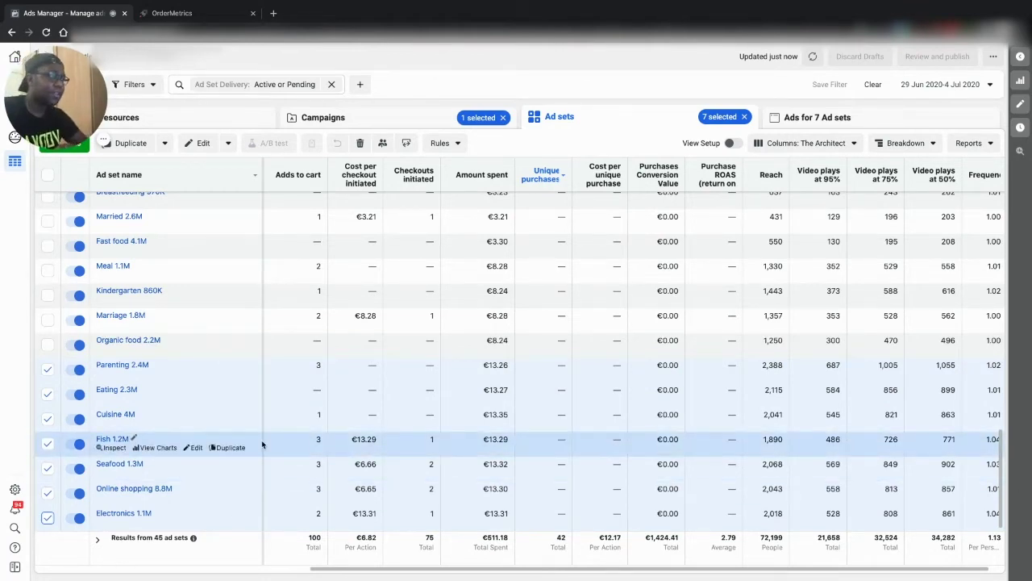
click(48, 370)
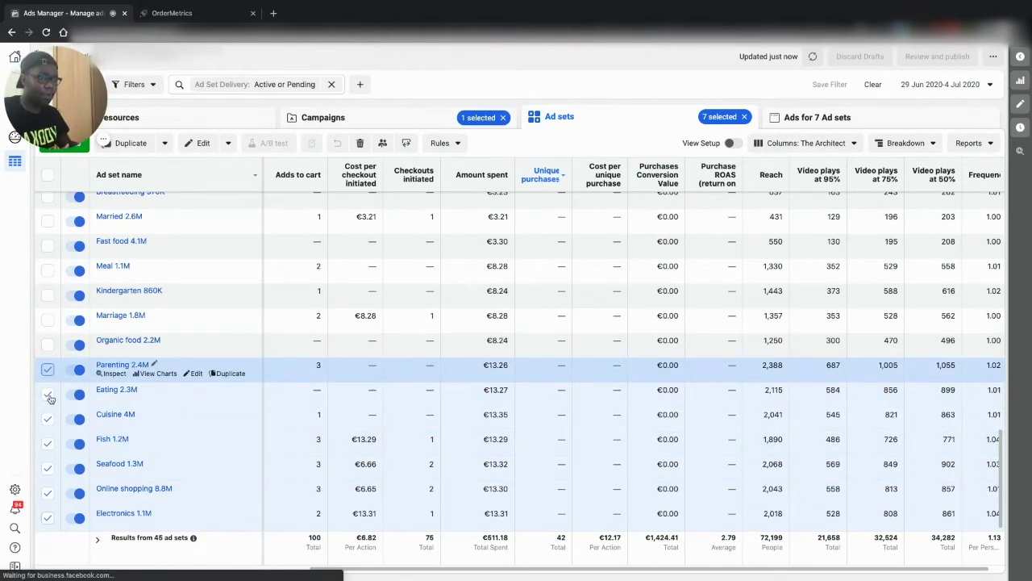
click(49, 176)
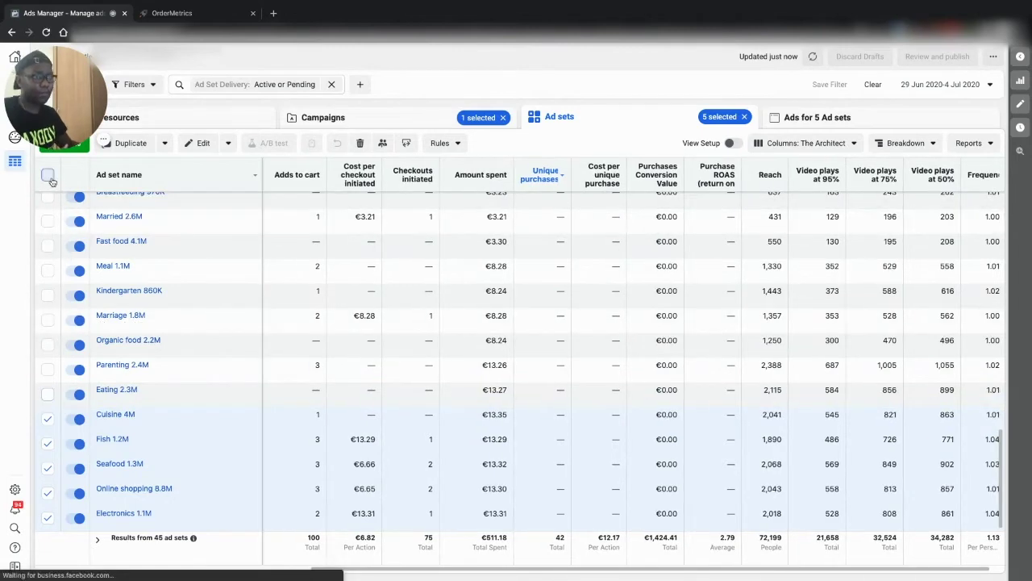
click(49, 177)
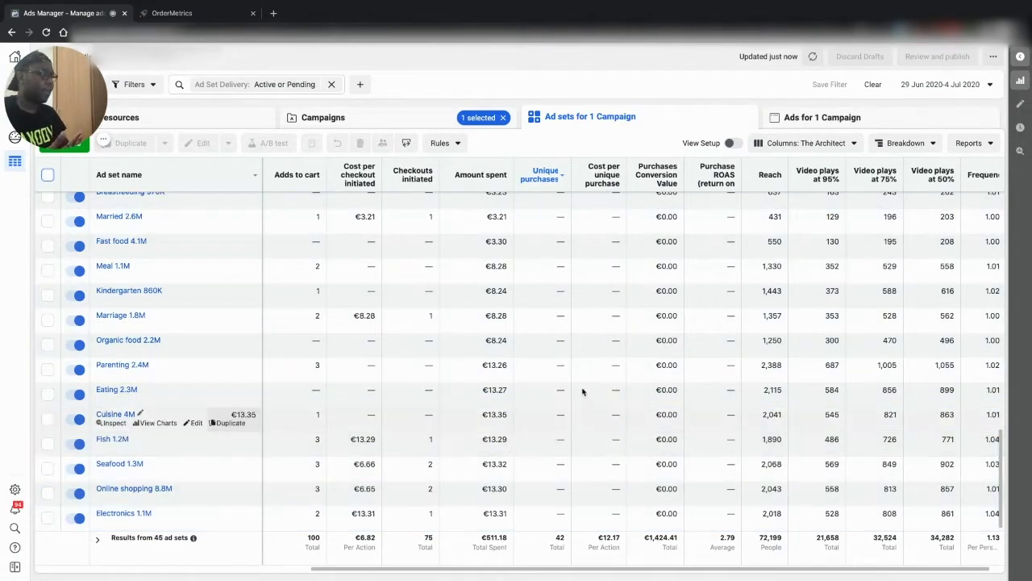
scroll(582, 391, up, 1)
scroll(583, 391, up, 5)
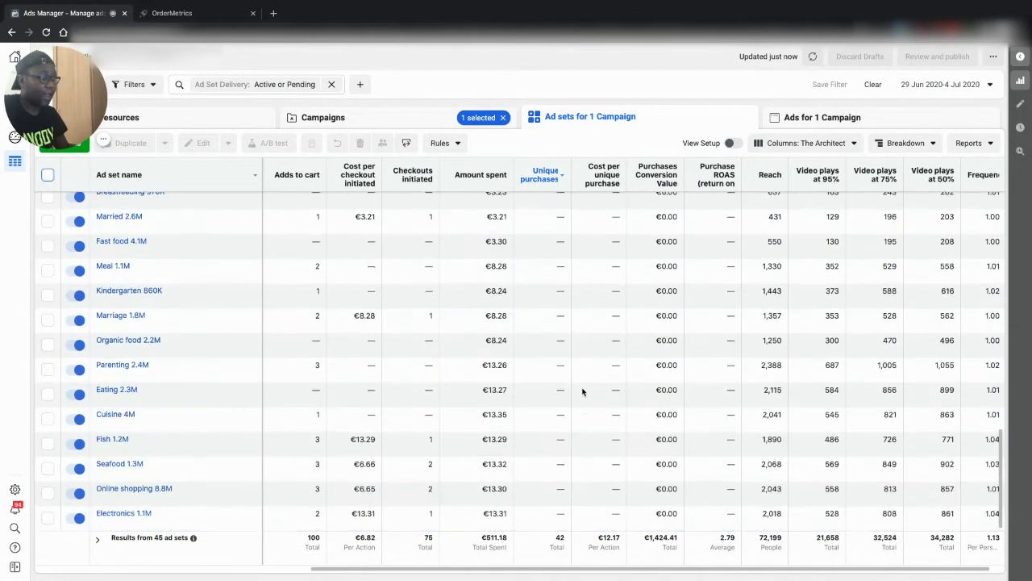
scroll(583, 391, down, 5)
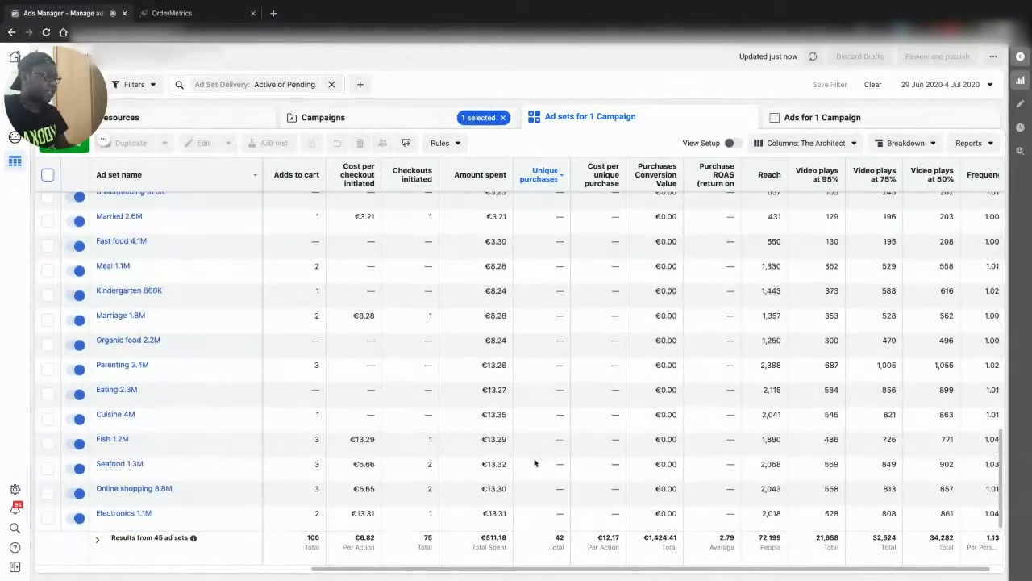
scroll(500, 274, down, 2)
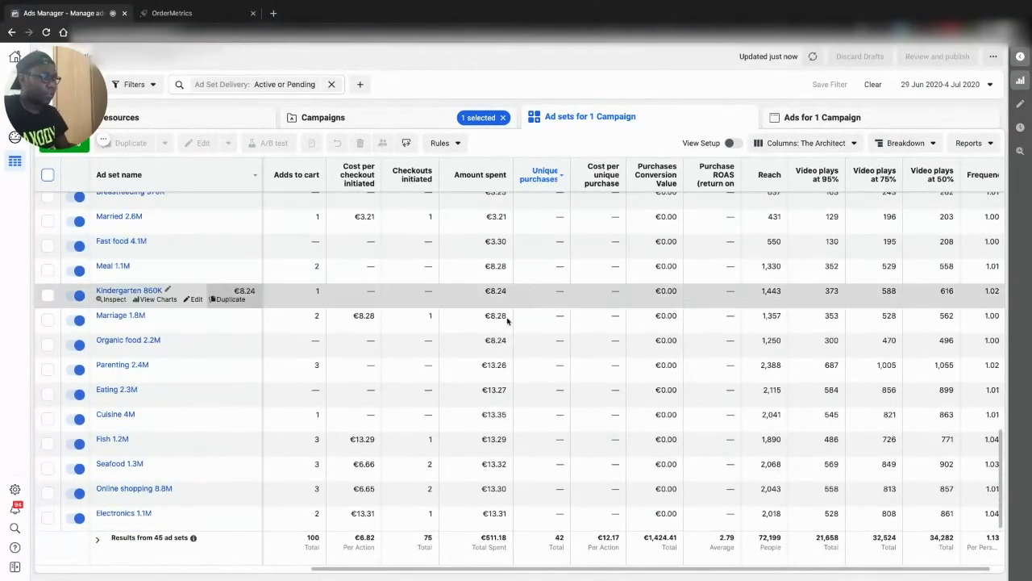
Limit the ad set results to today, 4 July 2020, and sort them by unique purchases from highest to lowest.
scroll(534, 373, up, 10)
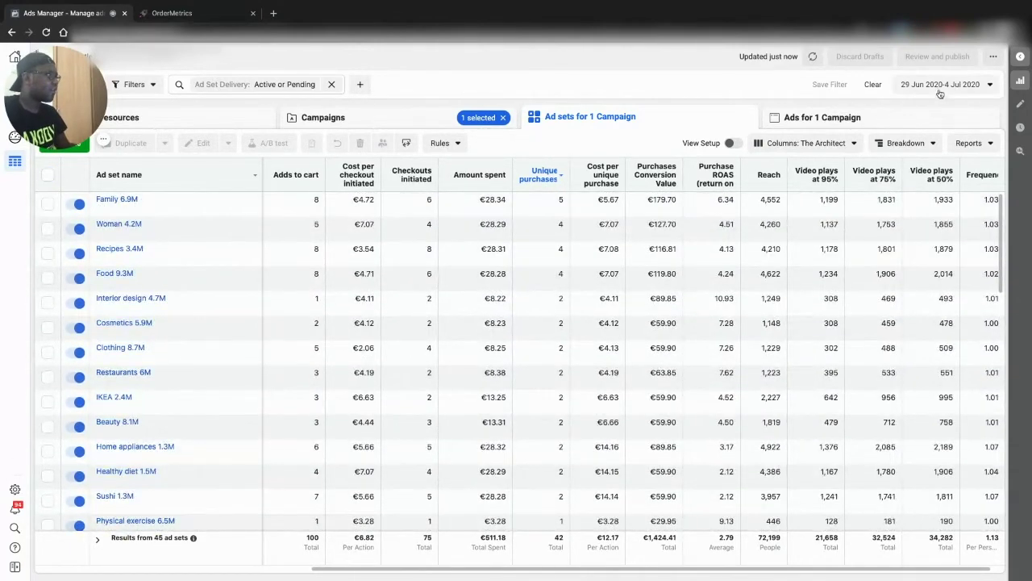
click(943, 83)
click(945, 138)
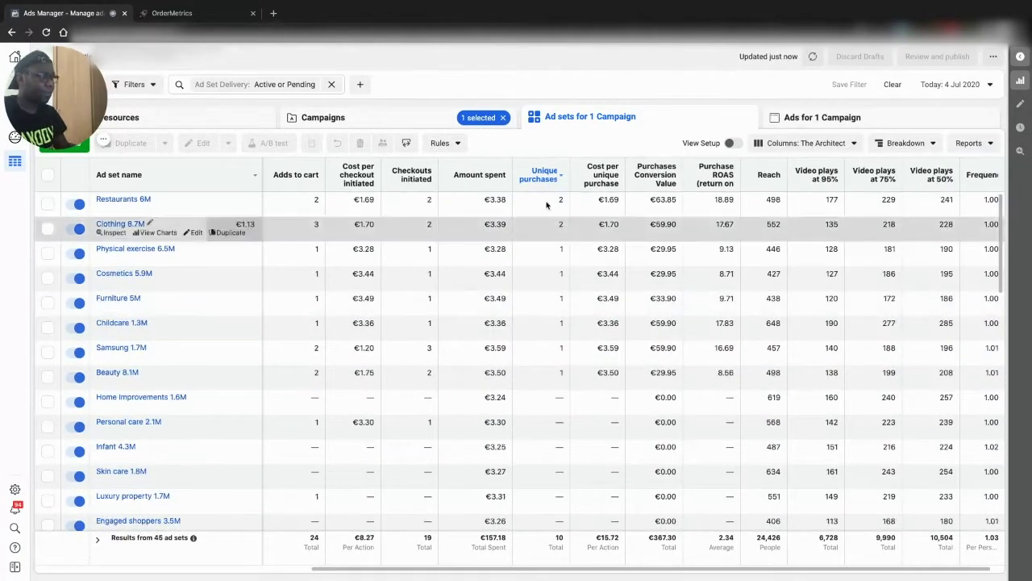
click(545, 174)
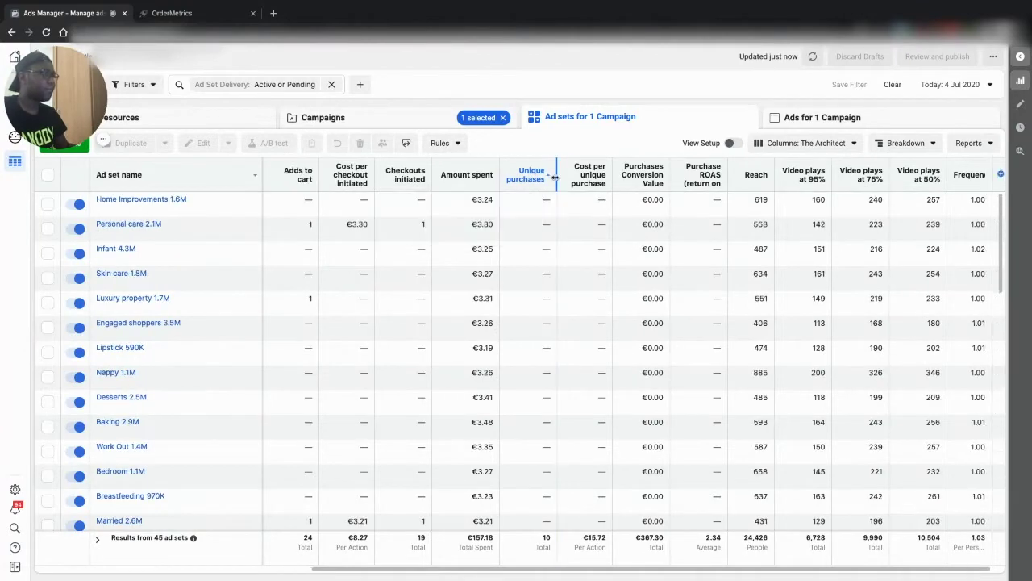
click(532, 174)
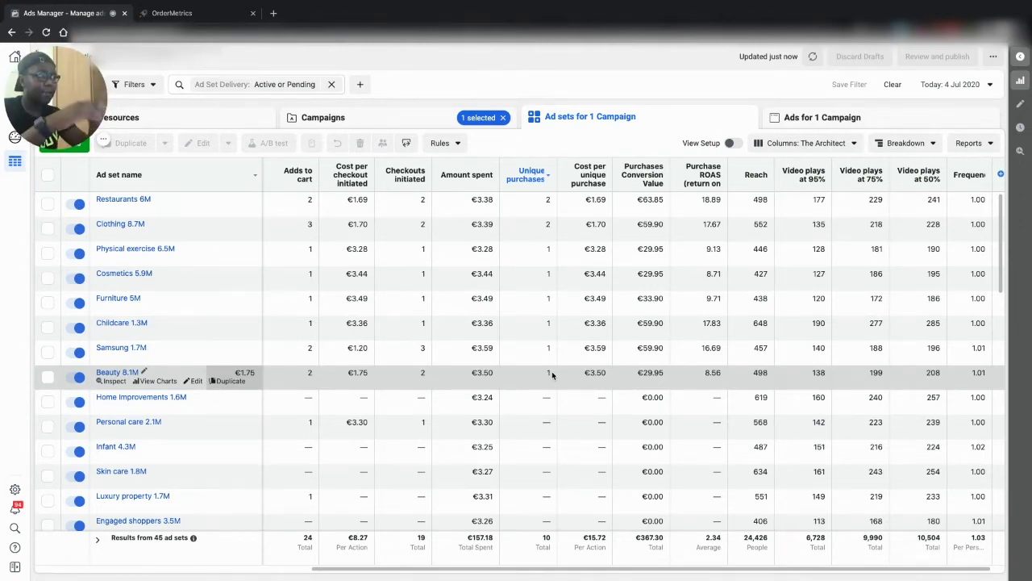
Duplicate the ad sets with purchases today, Restaurants 6M through Beauty 8.1M, once each into the original campaign.
click(48, 204)
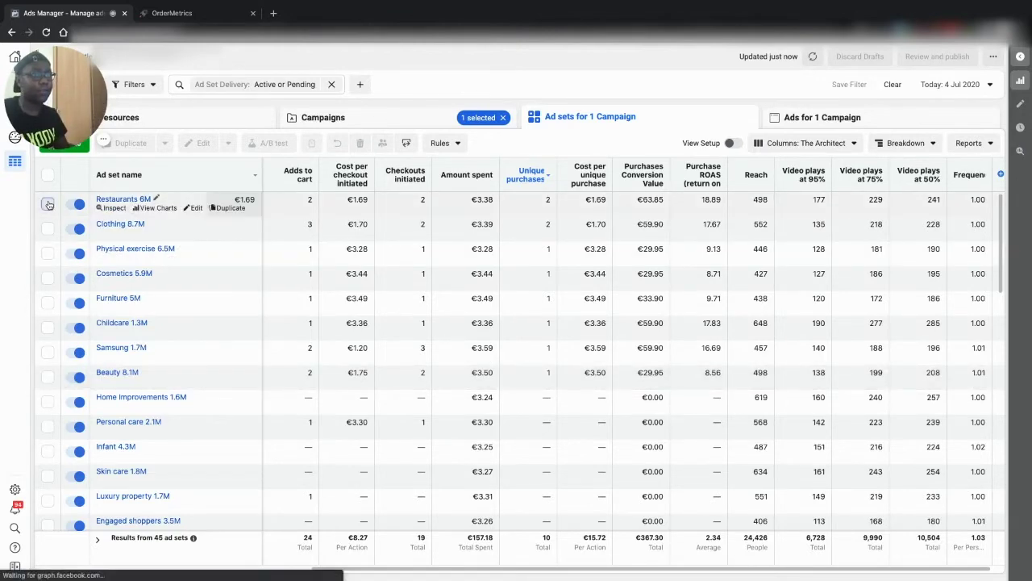
shift+click(47, 377)
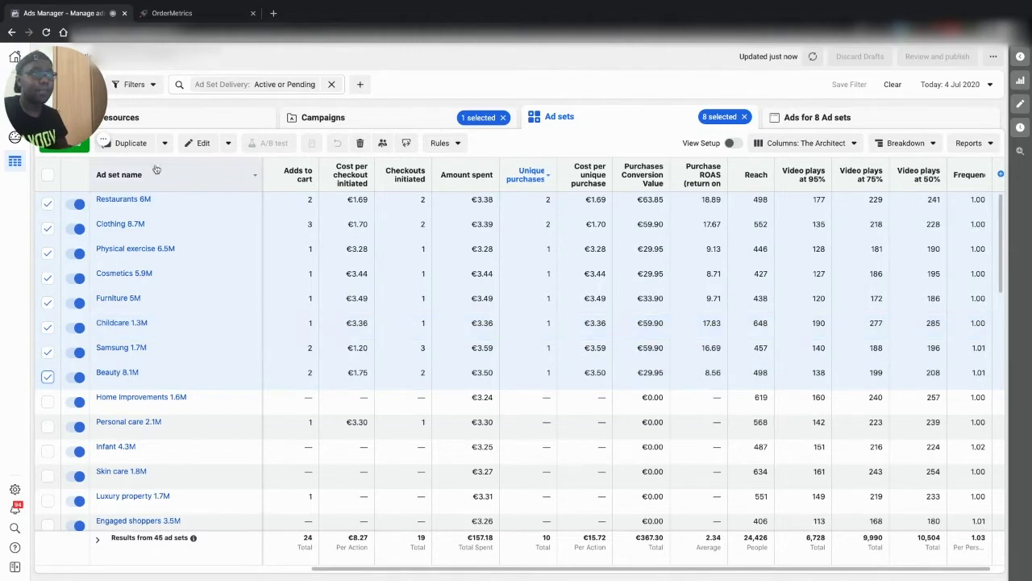
click(130, 142)
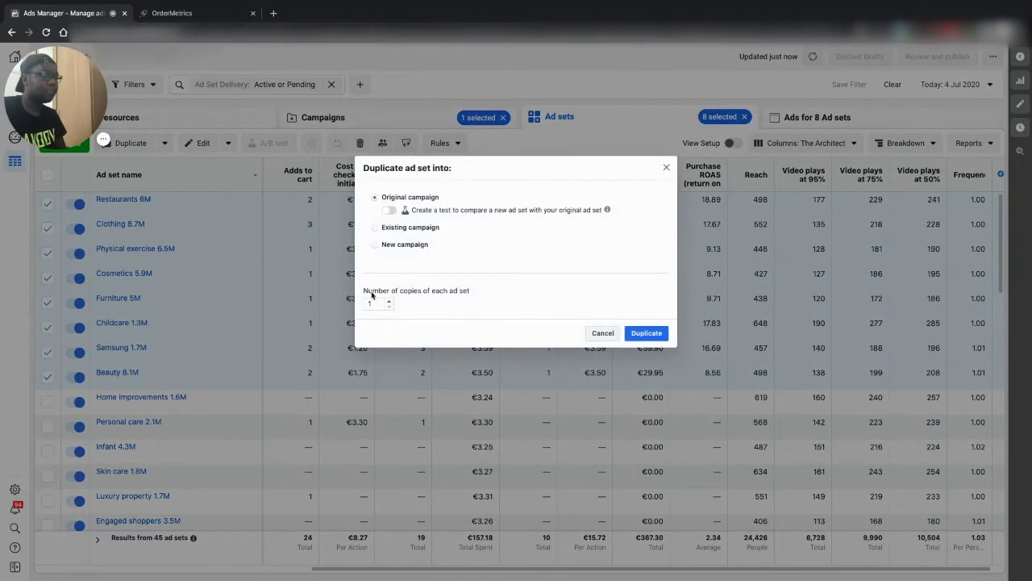
click(667, 340)
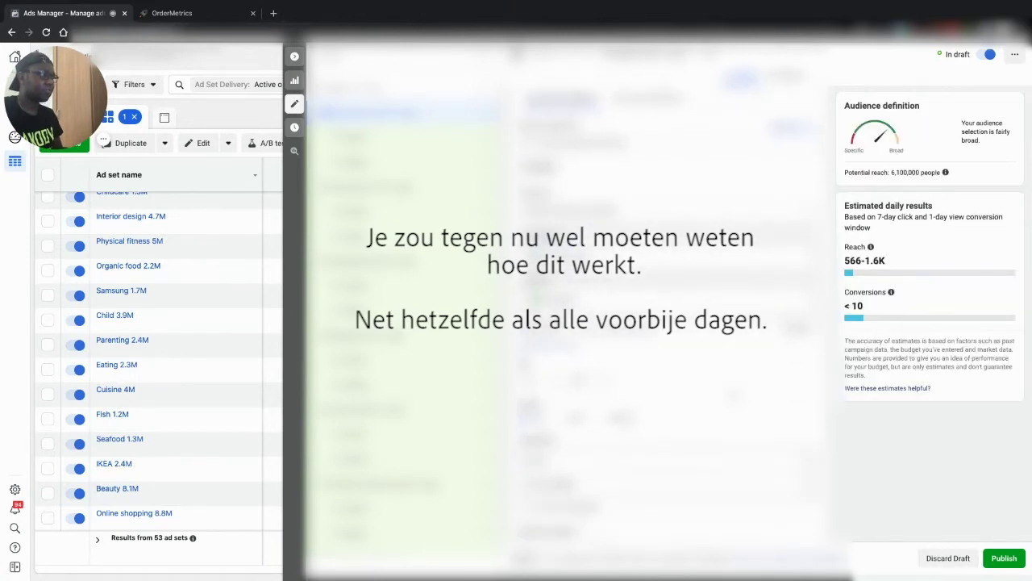
Look over the duplicated ad sets' settings, publish the drafts and close the editor.
scroll(565, 322, down, 5)
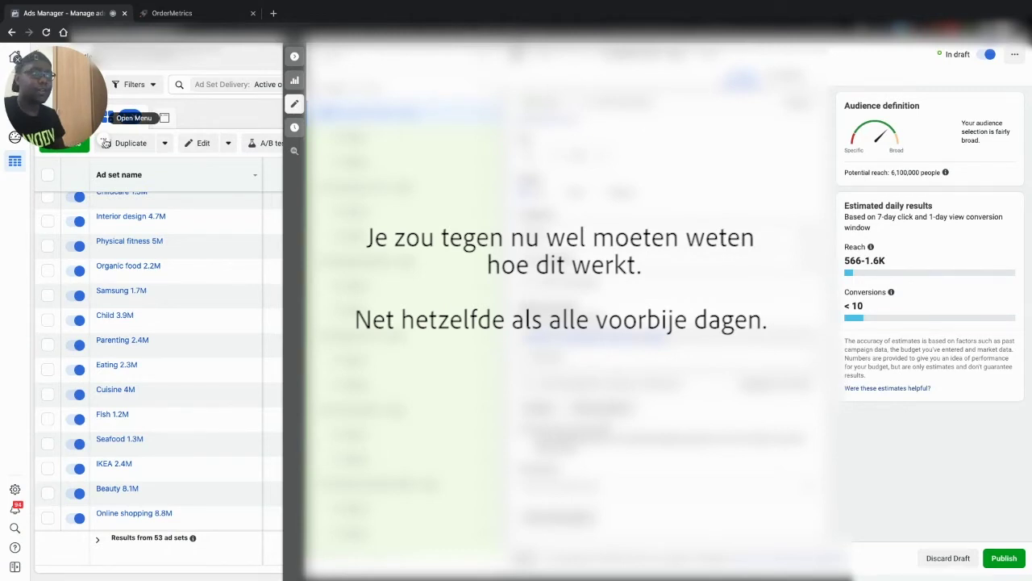
click(106, 142)
click(148, 142)
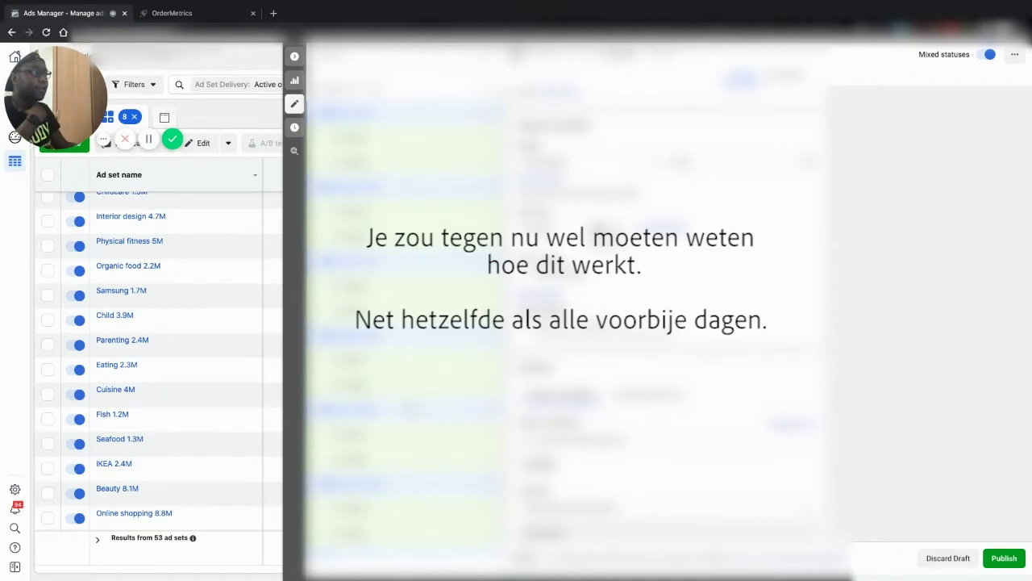
click(1005, 558)
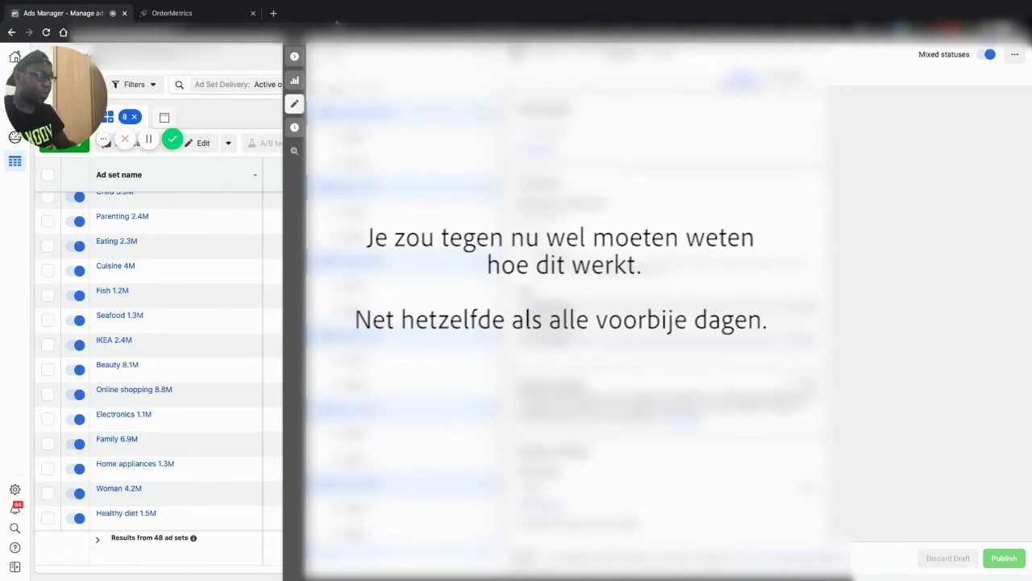
click(294, 56)
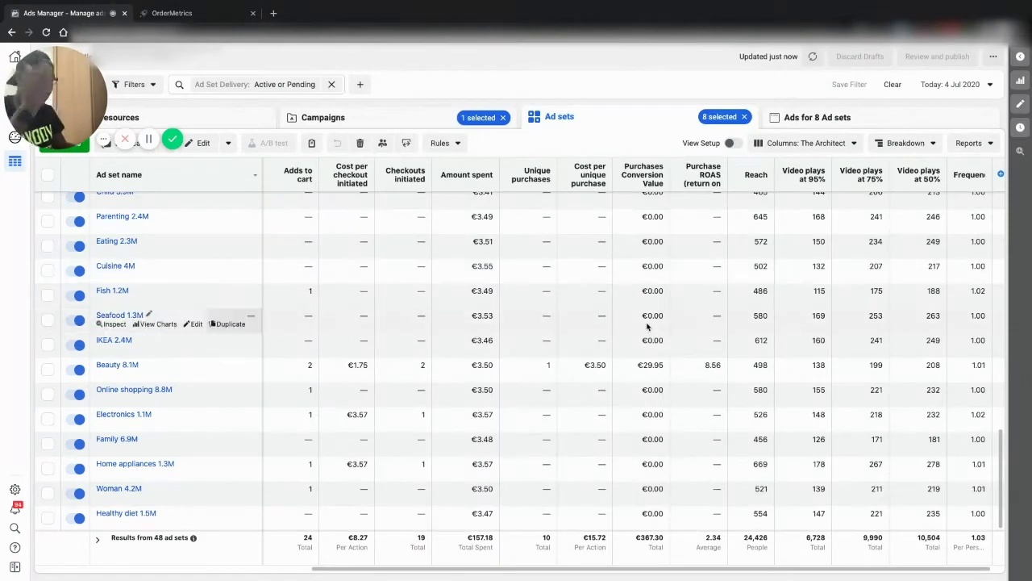
Clear the selection of the newly duplicated ad sets and sort the list by unique purchases, highest first.
scroll(618, 295, down, 5)
scroll(618, 295, up, 5)
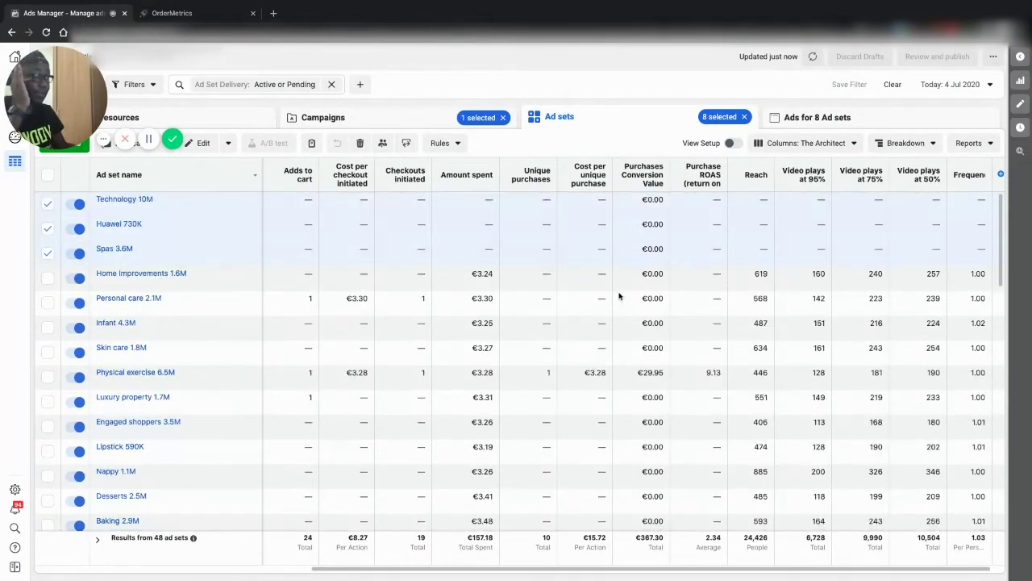
click(48, 175)
click(48, 175)
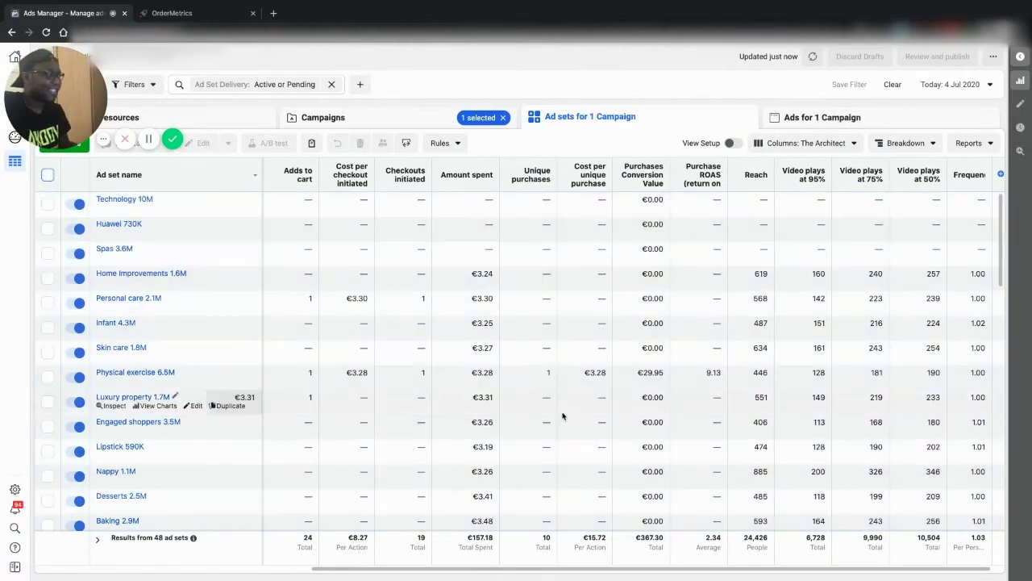
click(543, 187)
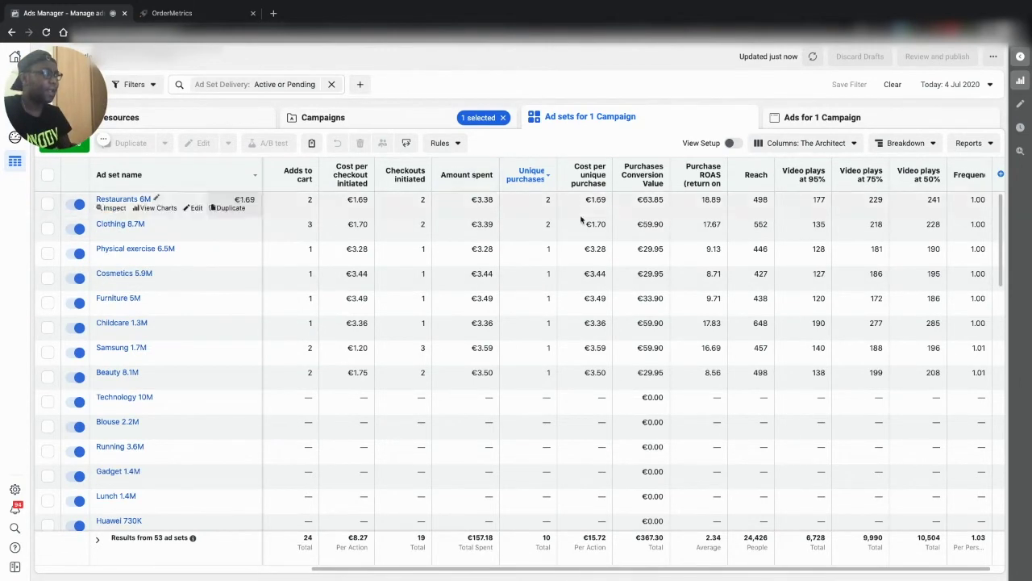
Set the reporting date range to 29 June–4 July 2020.
click(950, 84)
click(662, 126)
click(681, 214)
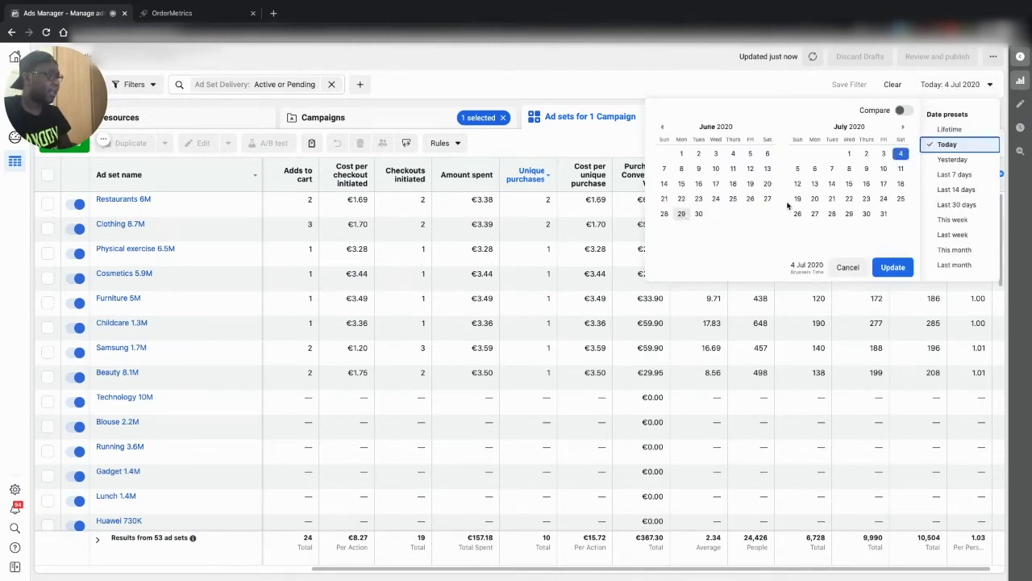
click(901, 153)
click(893, 267)
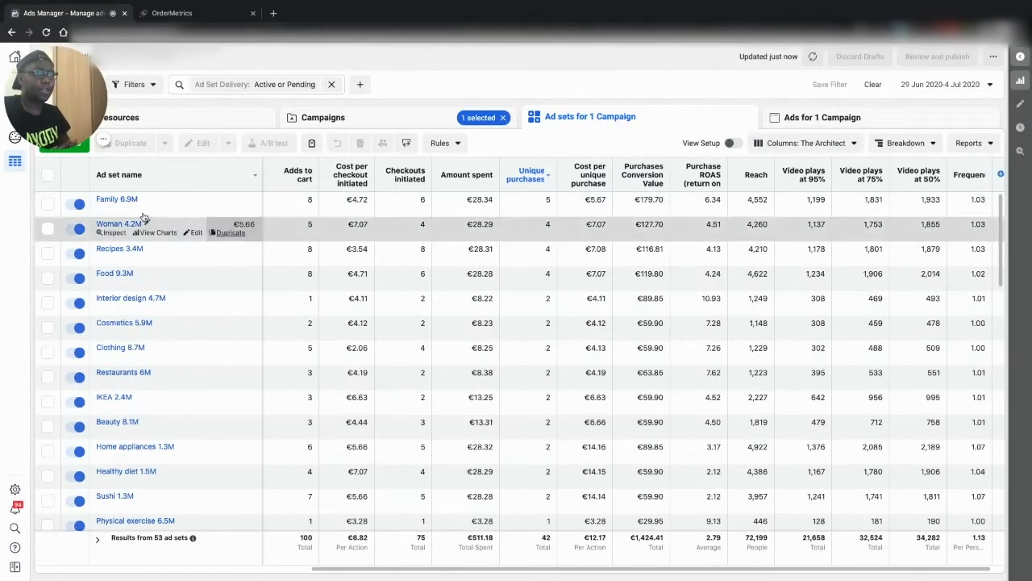
Select all ad sets in the campaign, review their metrics for the period, and list the ads they contain.
click(47, 174)
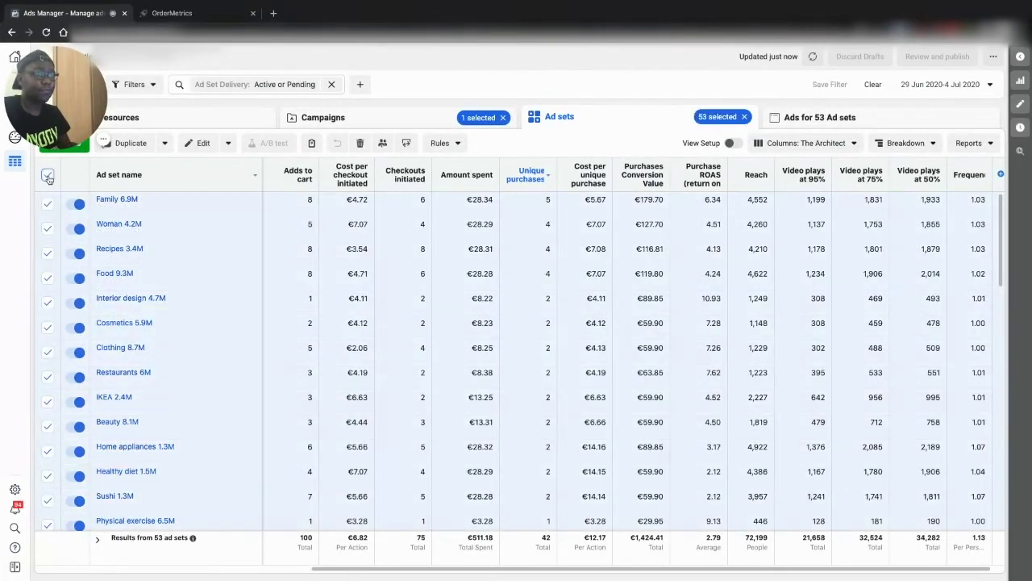
scroll(263, 394, down, 10)
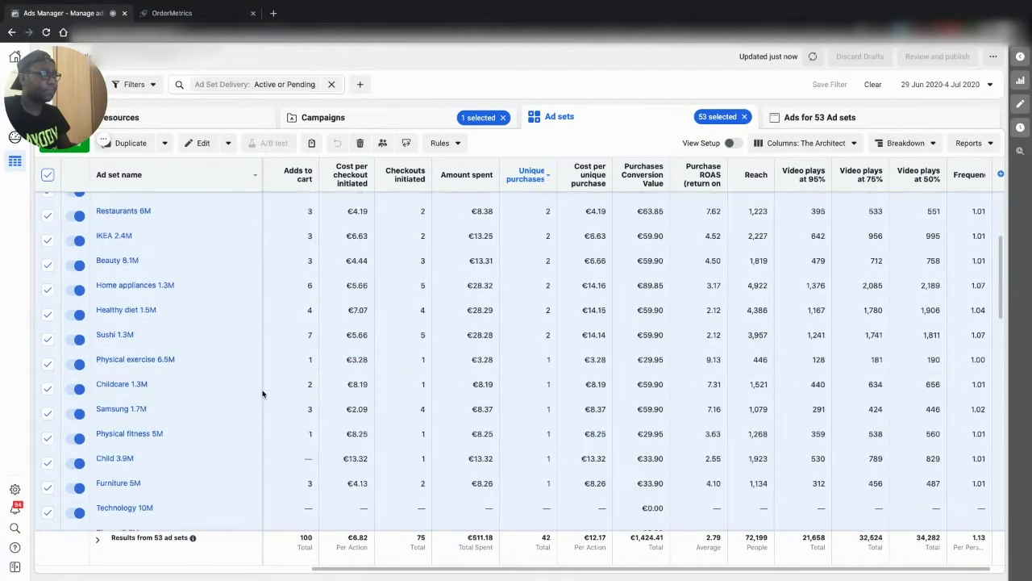
scroll(506, 390, down, 4)
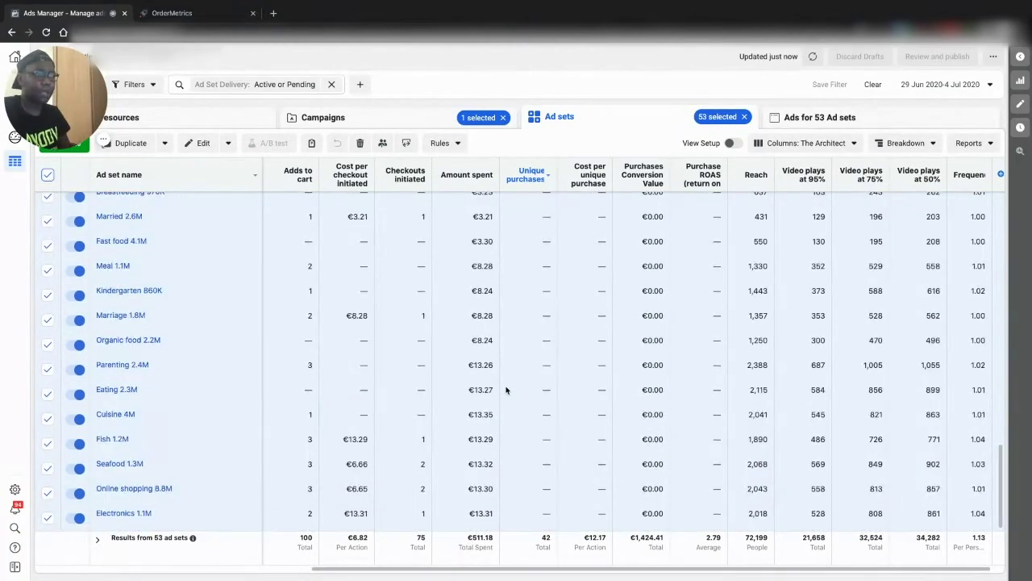
scroll(507, 390, up, 1)
scroll(507, 390, up, 13)
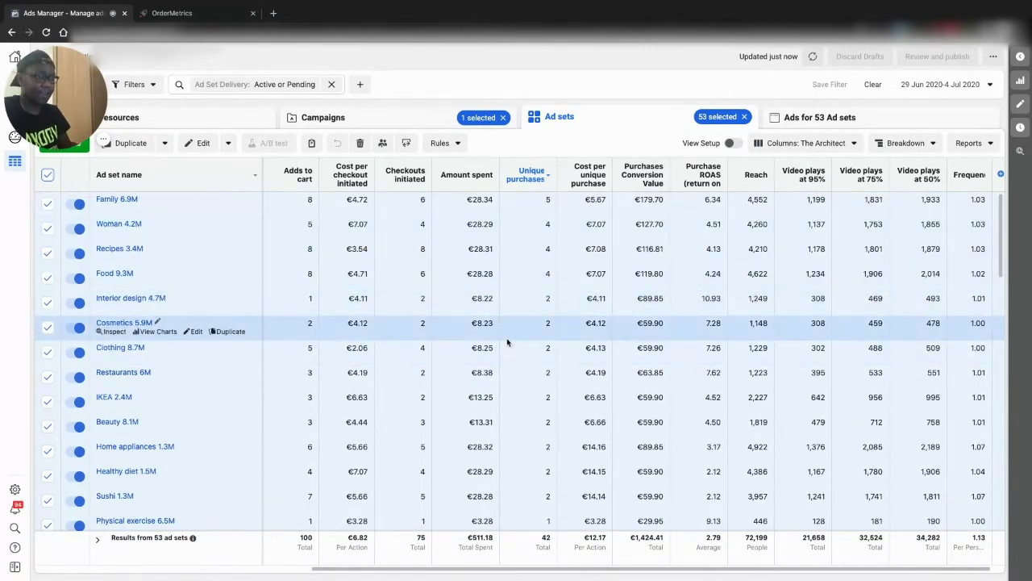
scroll(506, 342, left, 3)
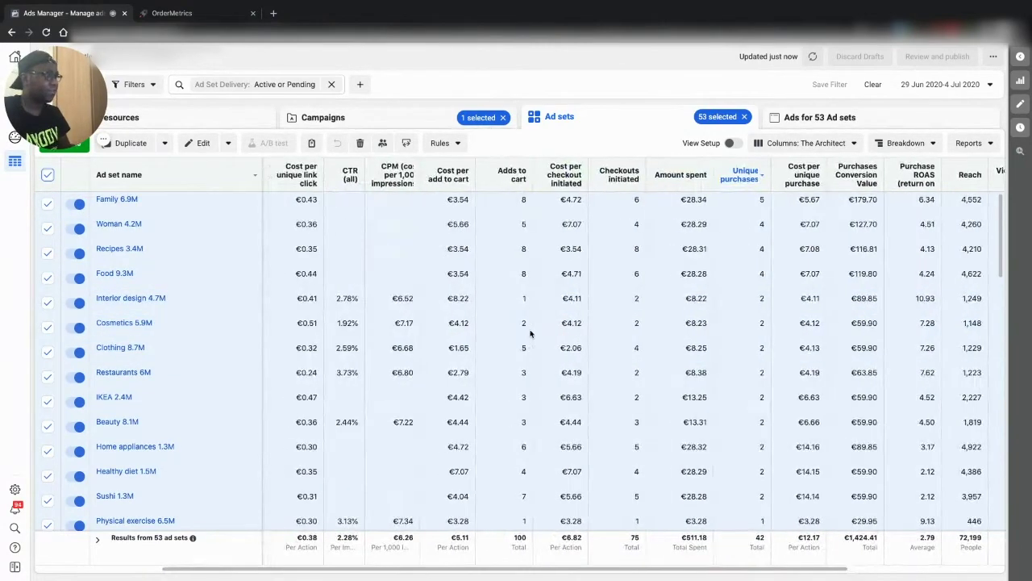
scroll(530, 331, right, 2)
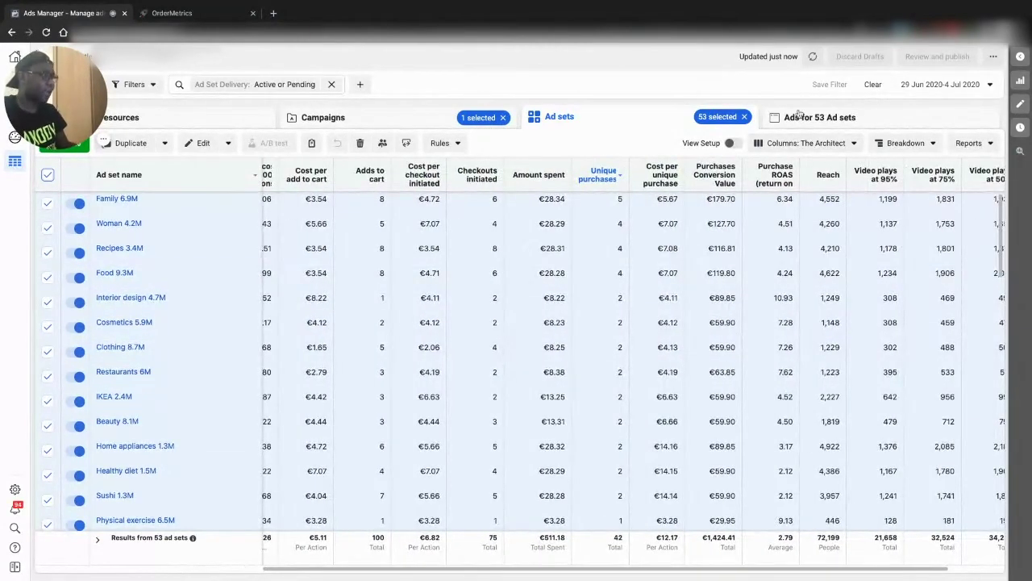
click(851, 121)
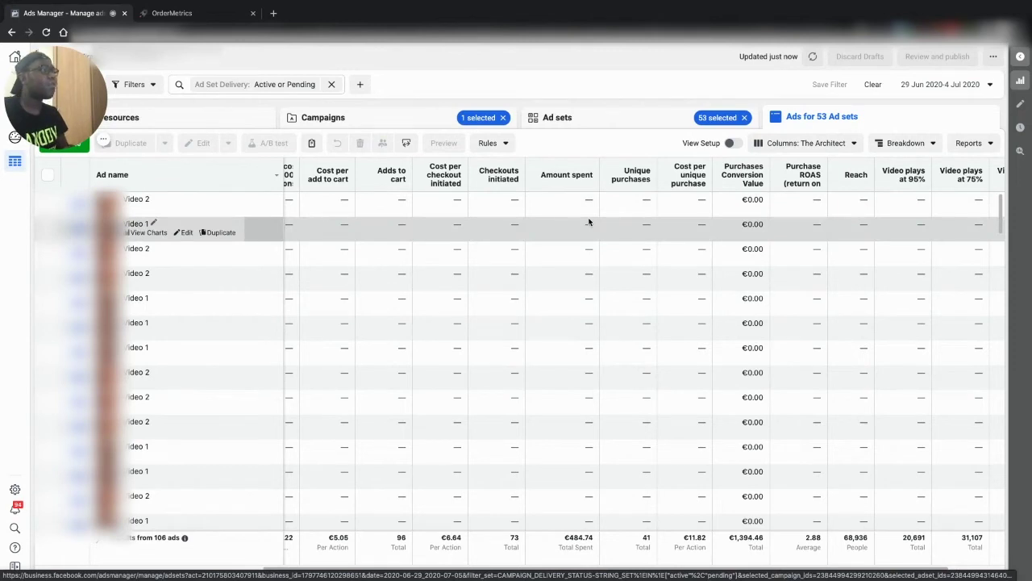
Compare the Video 1 and Video 2 ads by sorting them by CTR and by unique purchases, highest first.
scroll(589, 222, left, 4)
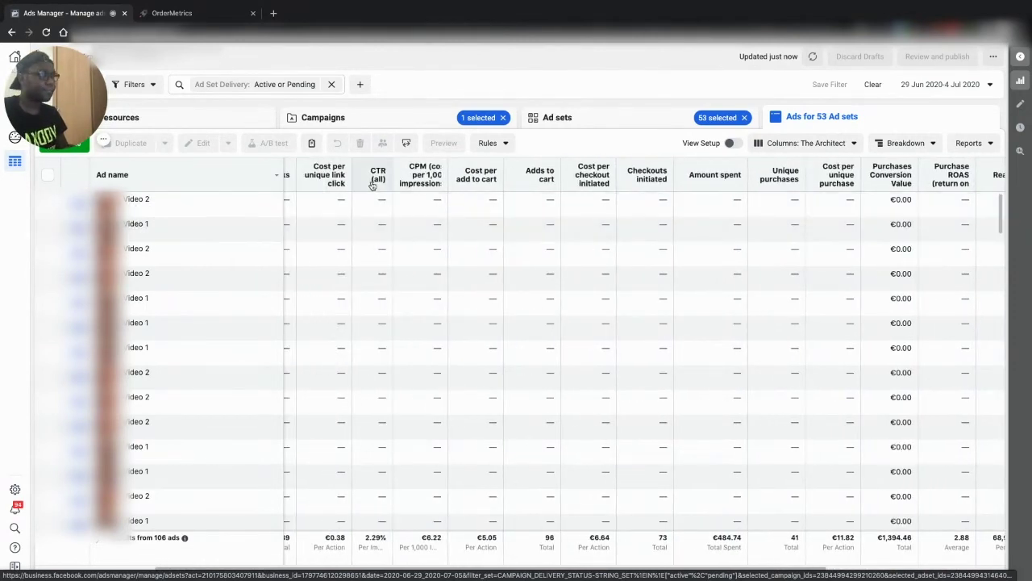
click(373, 179)
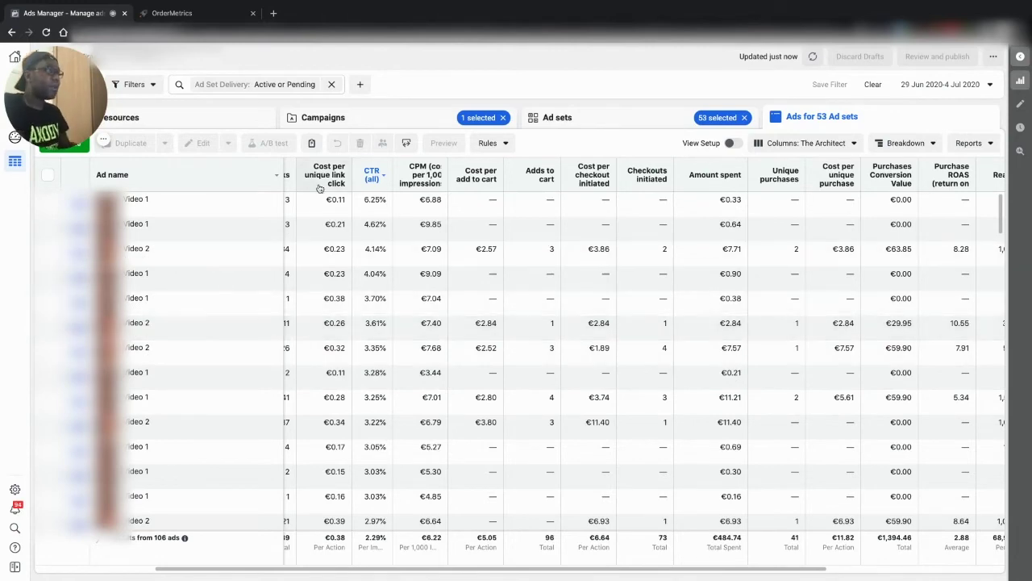
click(784, 179)
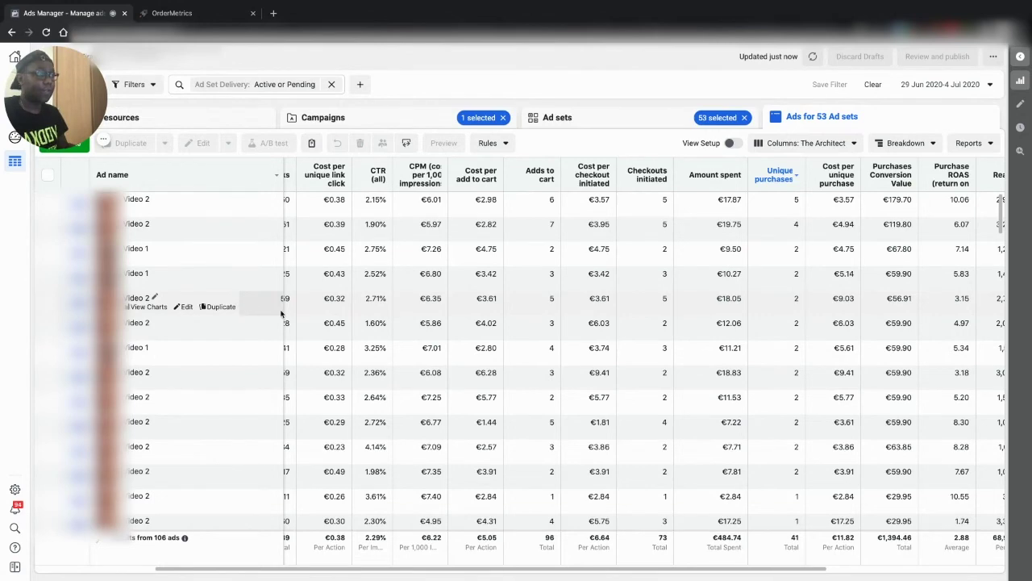
scroll(676, 293, right, 2)
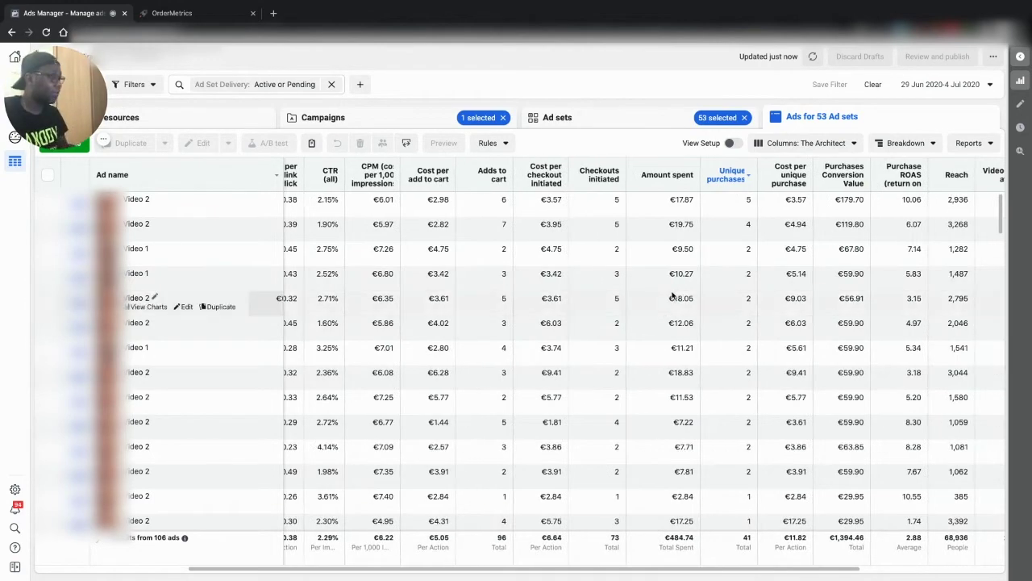
scroll(673, 295, right, 2)
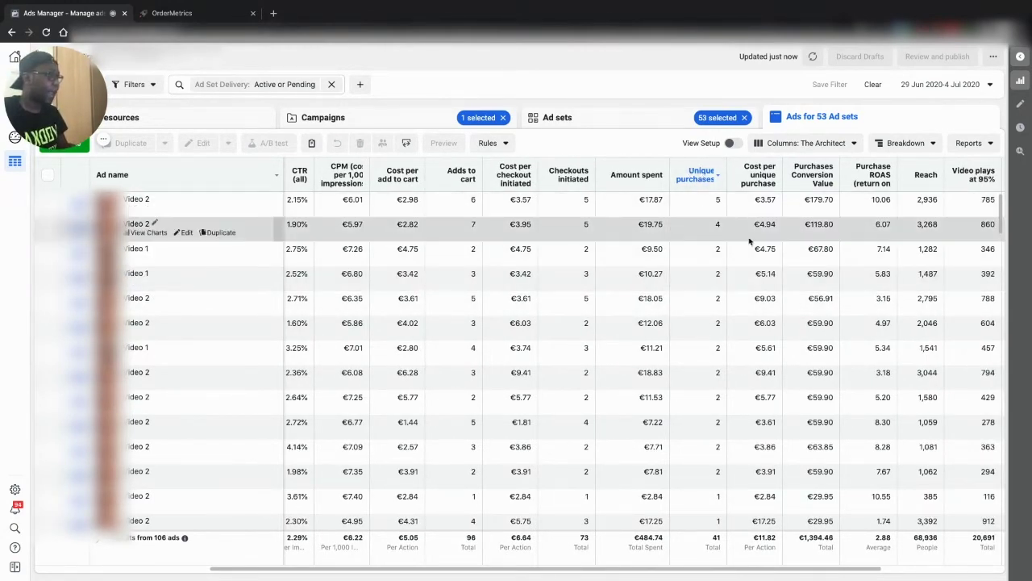
Compare the ads by sorting them in descending order of purchase ROAS, purchases conversion value and cost per unique purchase.
click(883, 180)
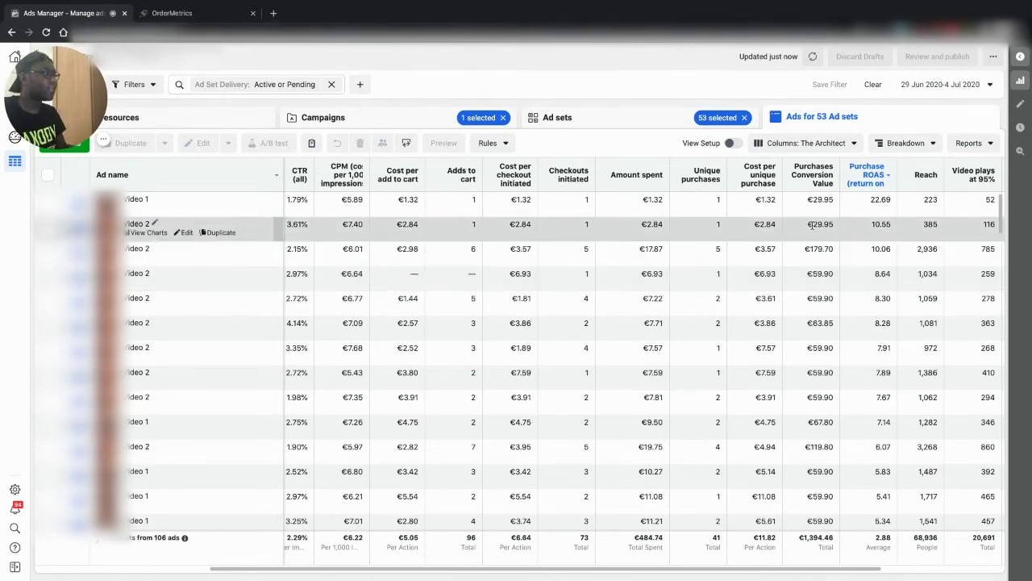
click(816, 181)
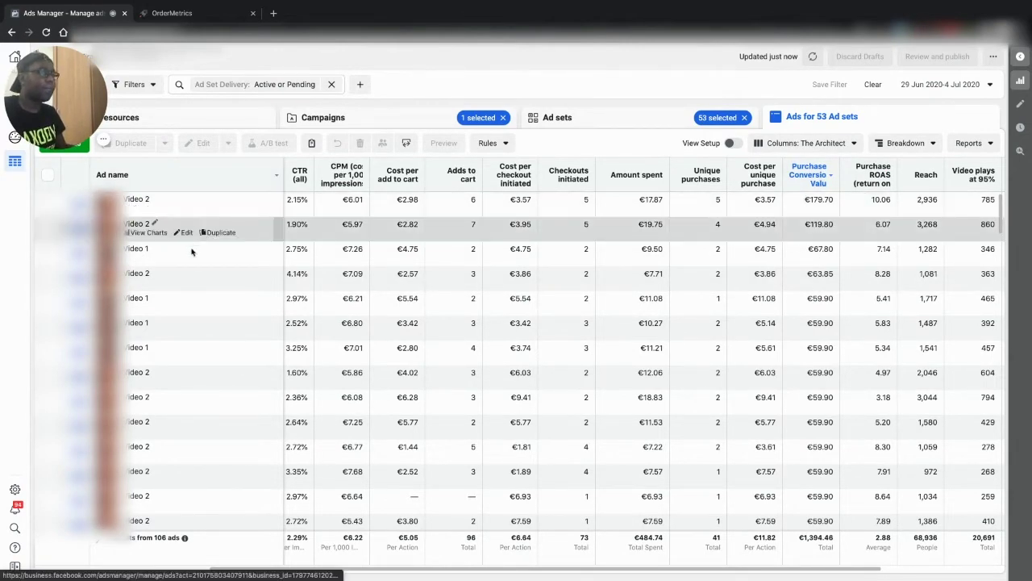
click(752, 174)
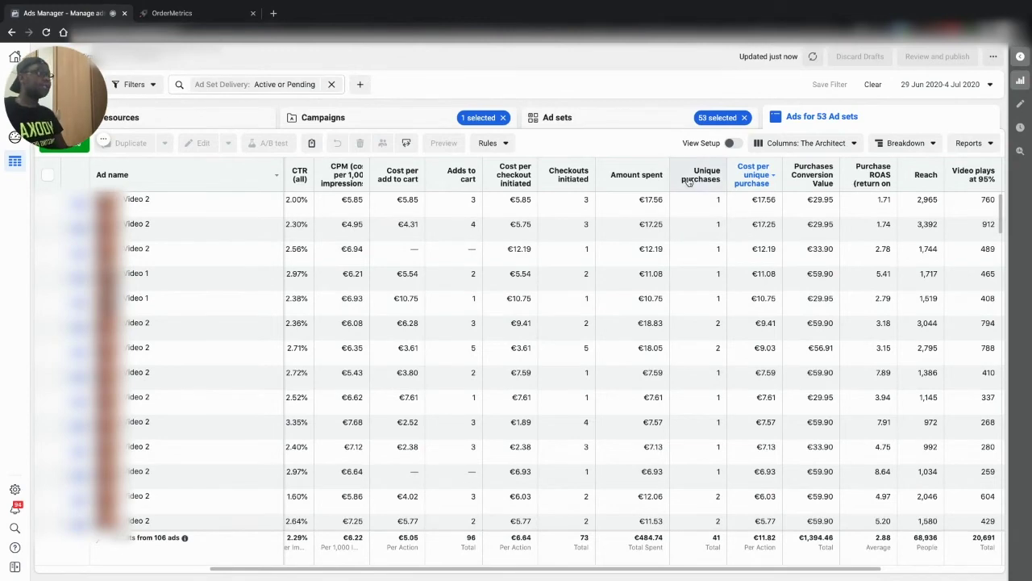
mouse_move(688, 181)
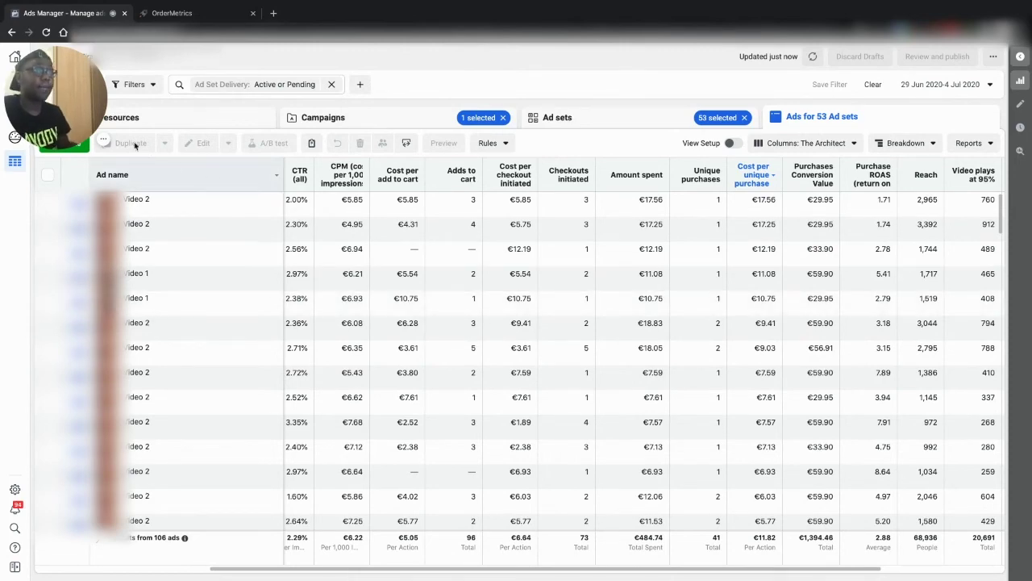
mouse_move(145, 149)
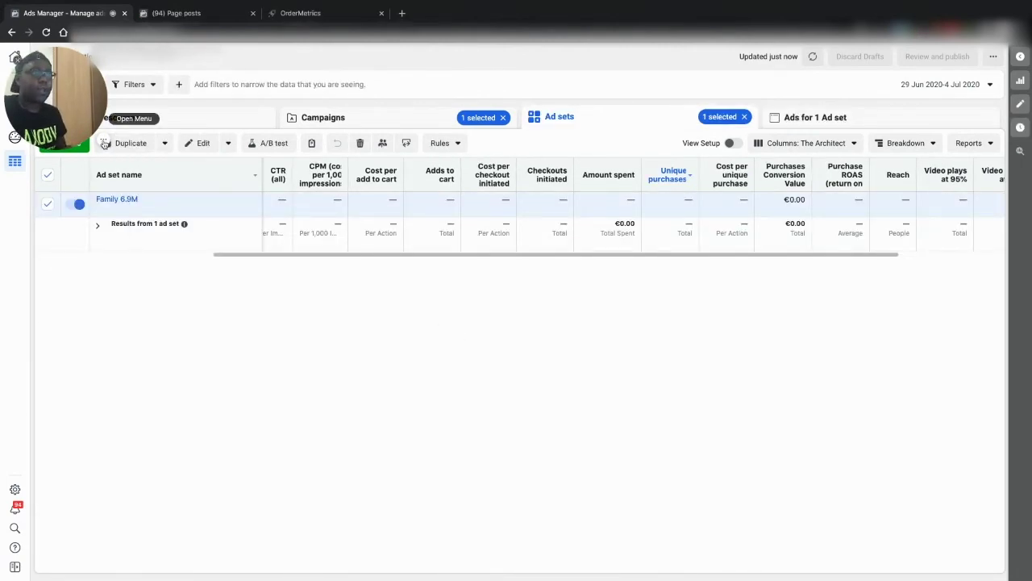
click(104, 142)
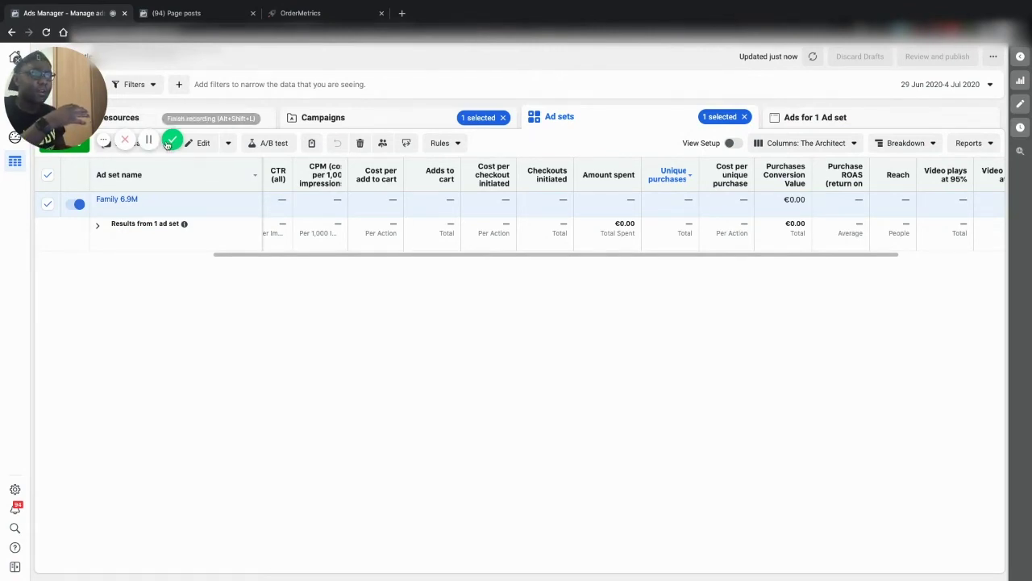
click(105, 143)
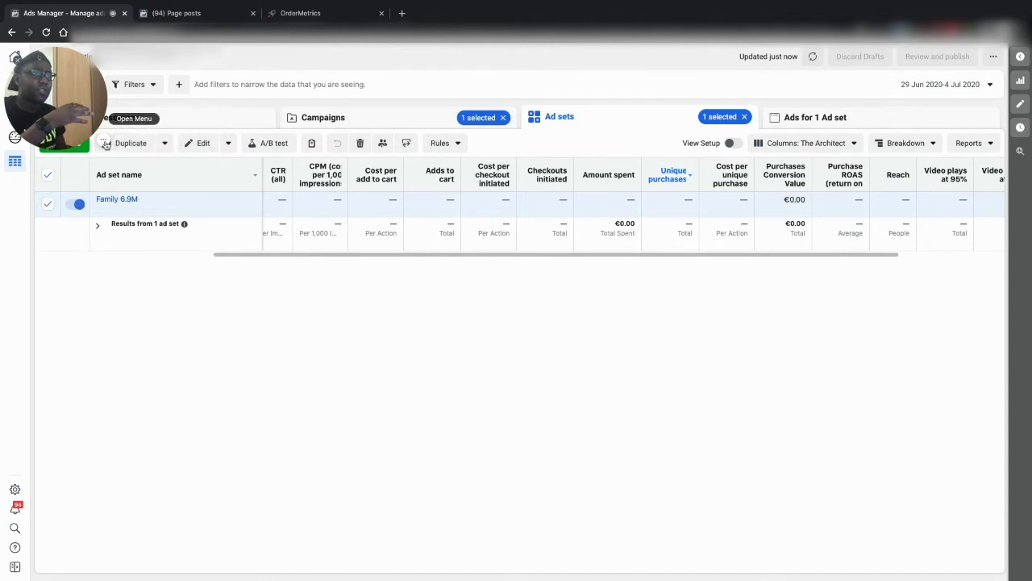
click(106, 142)
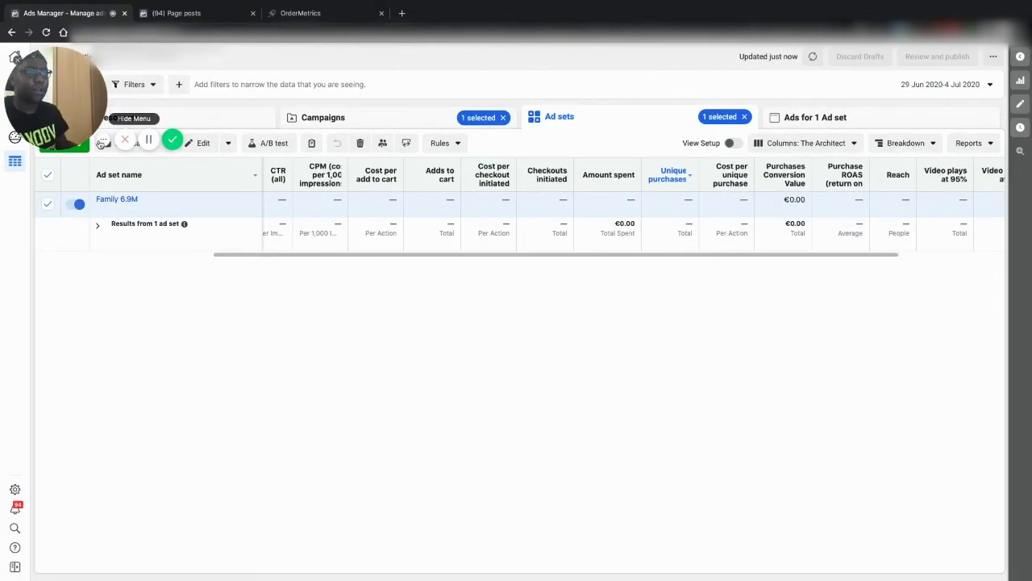
click(104, 143)
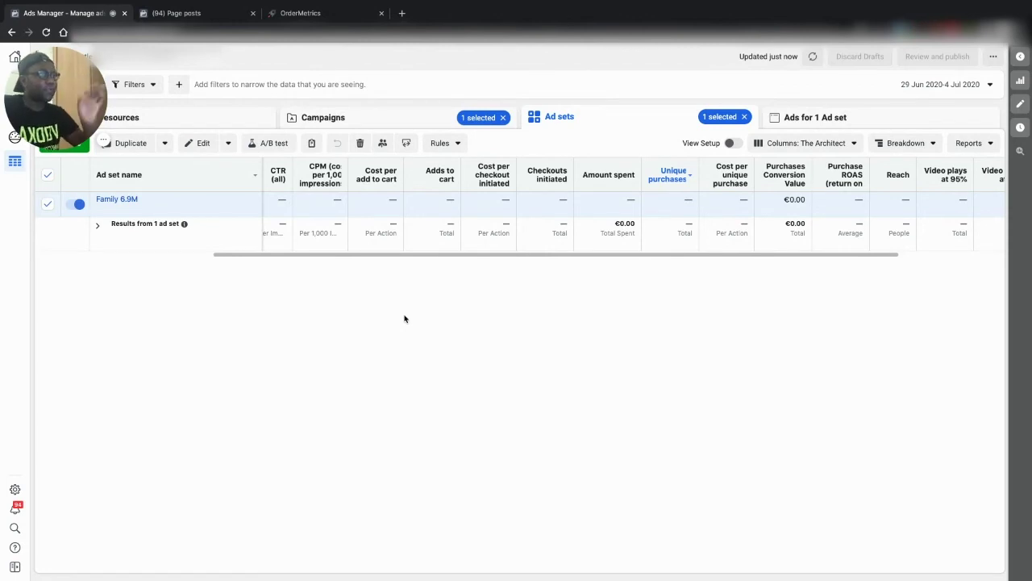
Clear the ad set selection and review the ads inside the Family 6.9M ad set of the Test Phase 2 campaign.
click(746, 118)
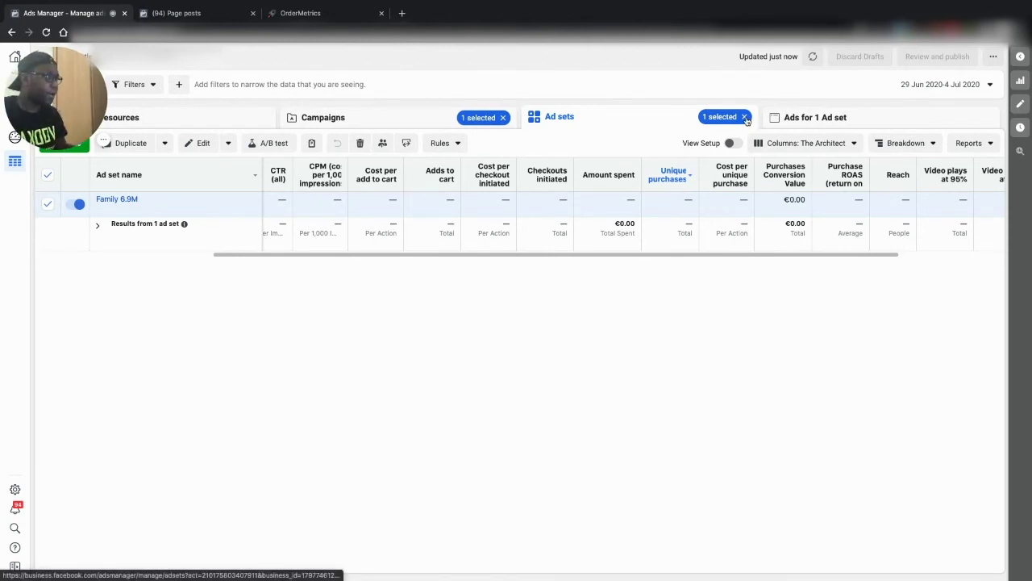
click(396, 123)
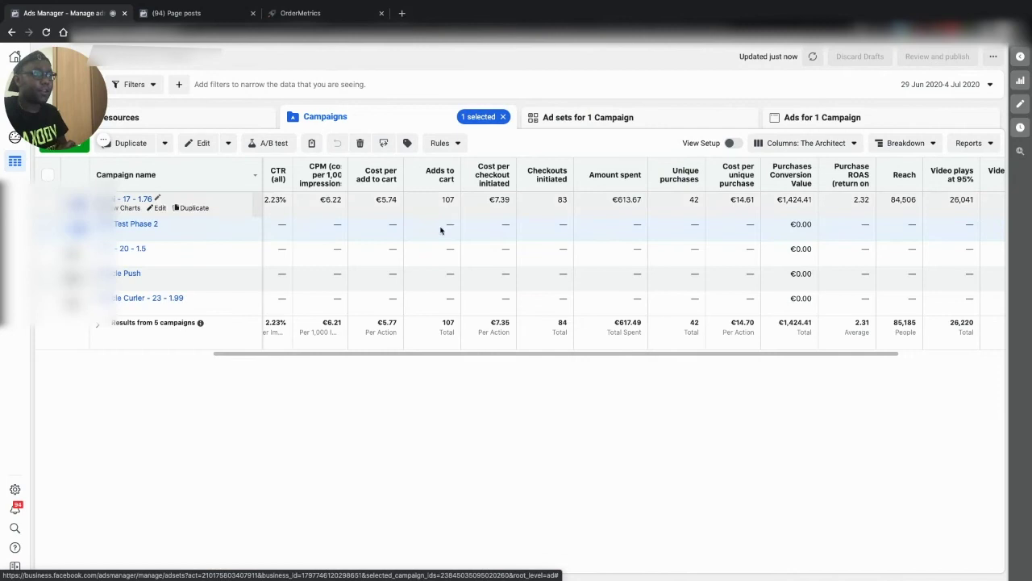
click(438, 231)
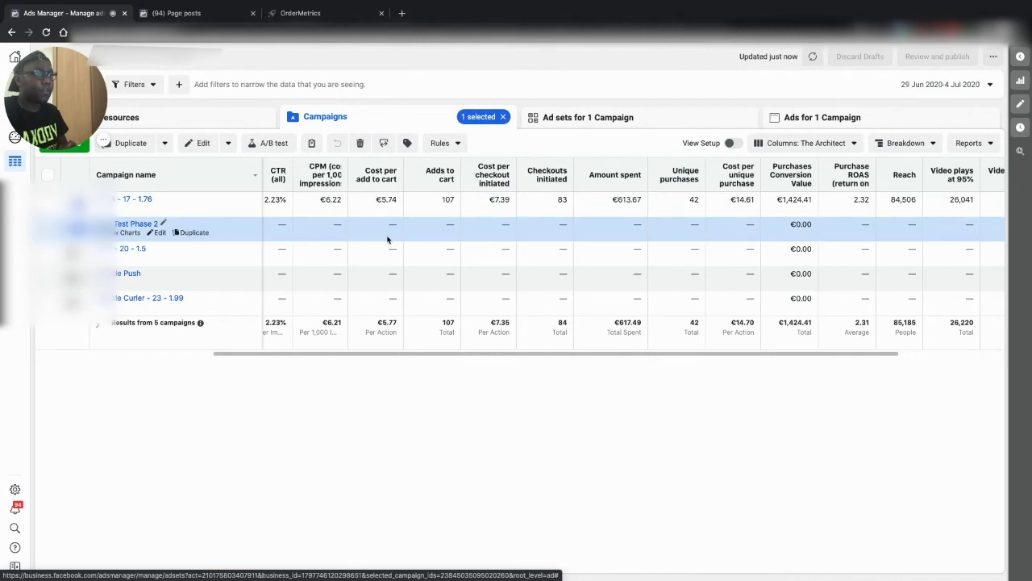
click(127, 229)
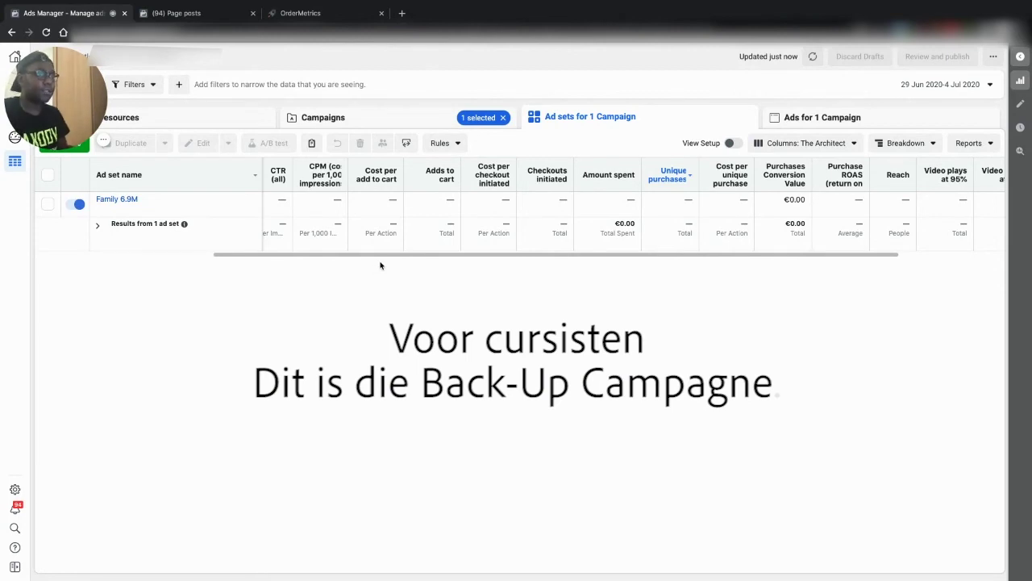
click(115, 200)
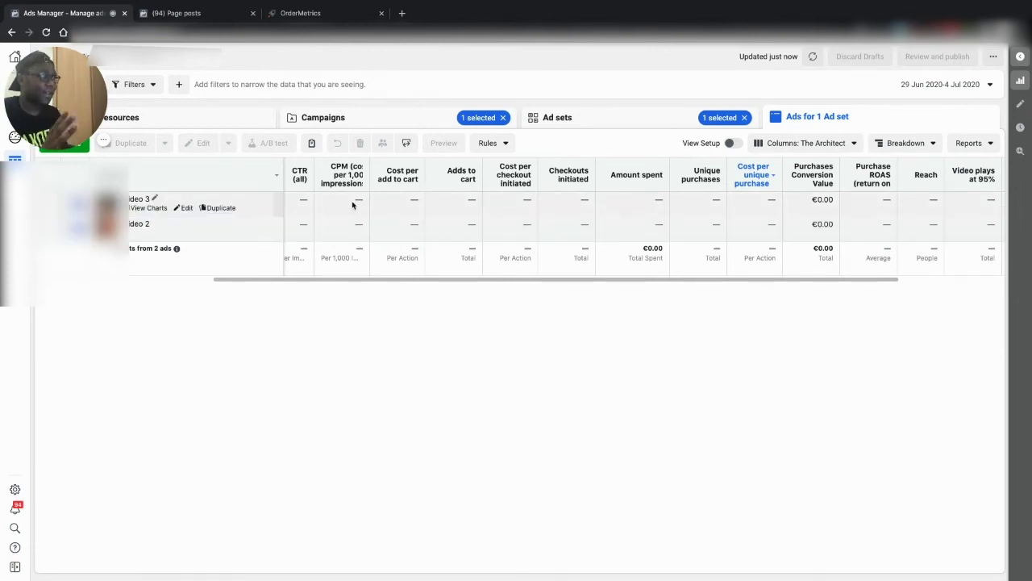
click(593, 127)
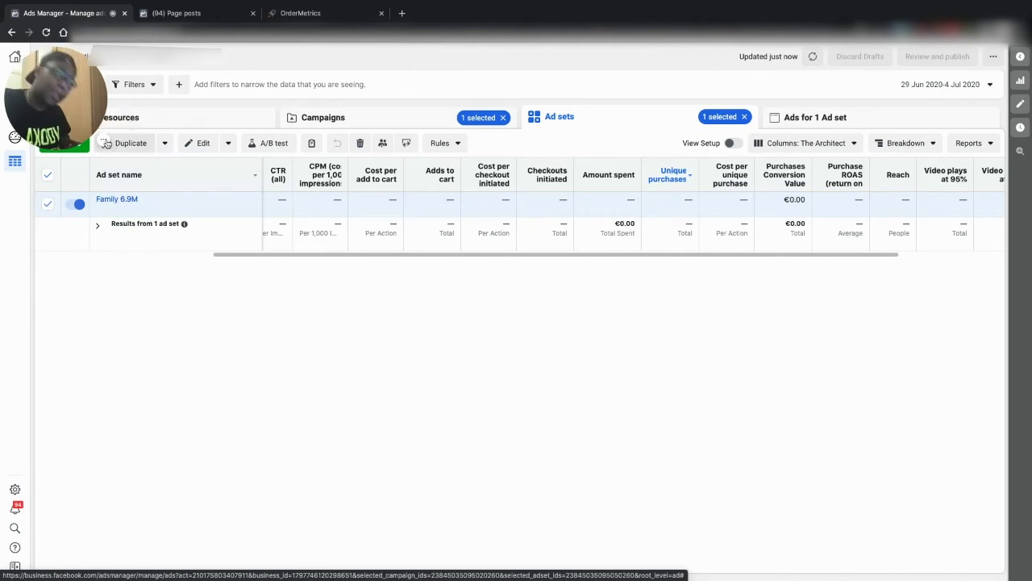
mouse_move(108, 143)
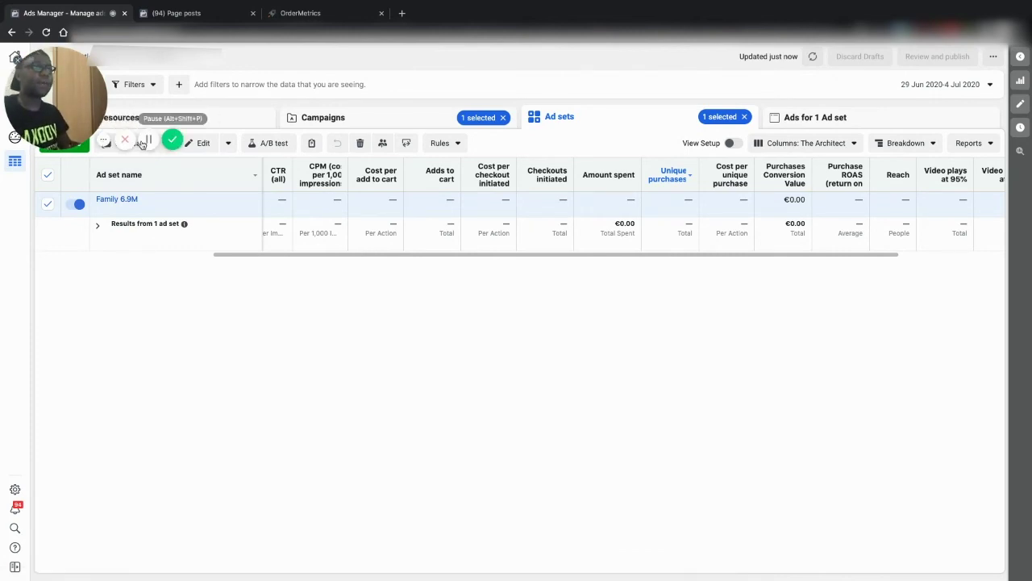
click(149, 140)
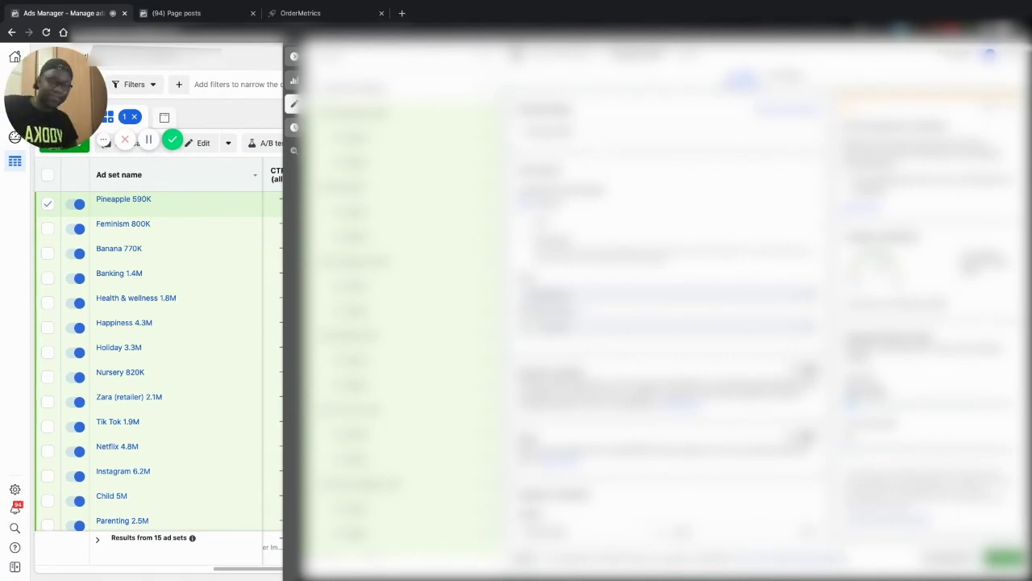
Select the draft ad sets from Pineapple 590K through Parenting 2.5M for bulk editing and review their settings and structure.
scroll(670, 322, down, 3)
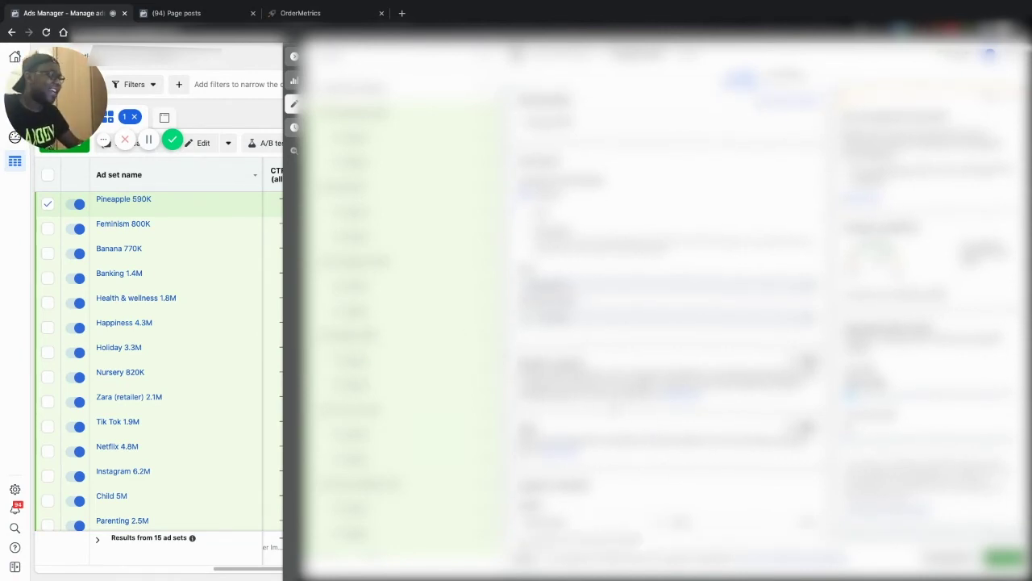
scroll(669, 322, down, 2)
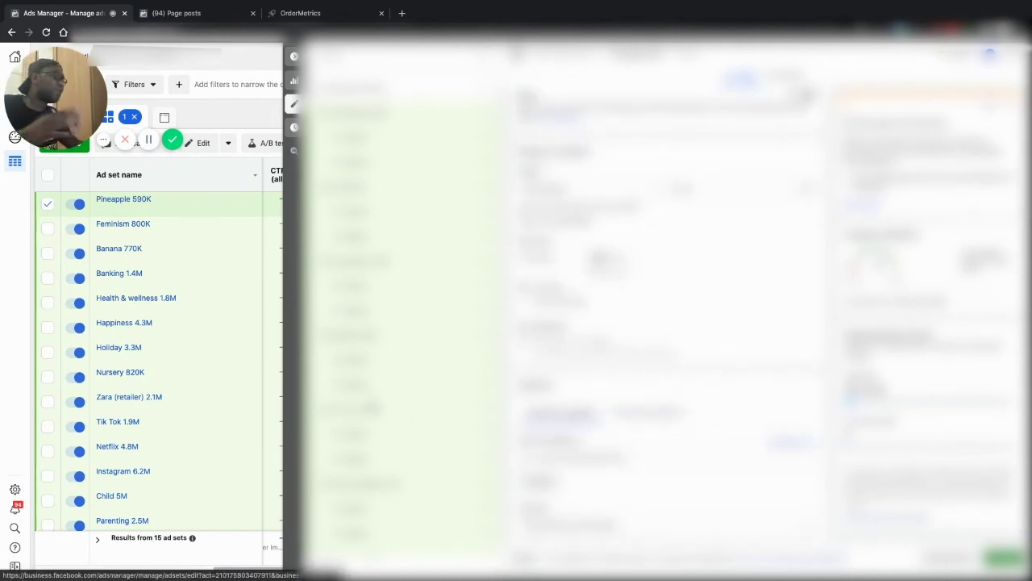
scroll(411, 322, down, 5)
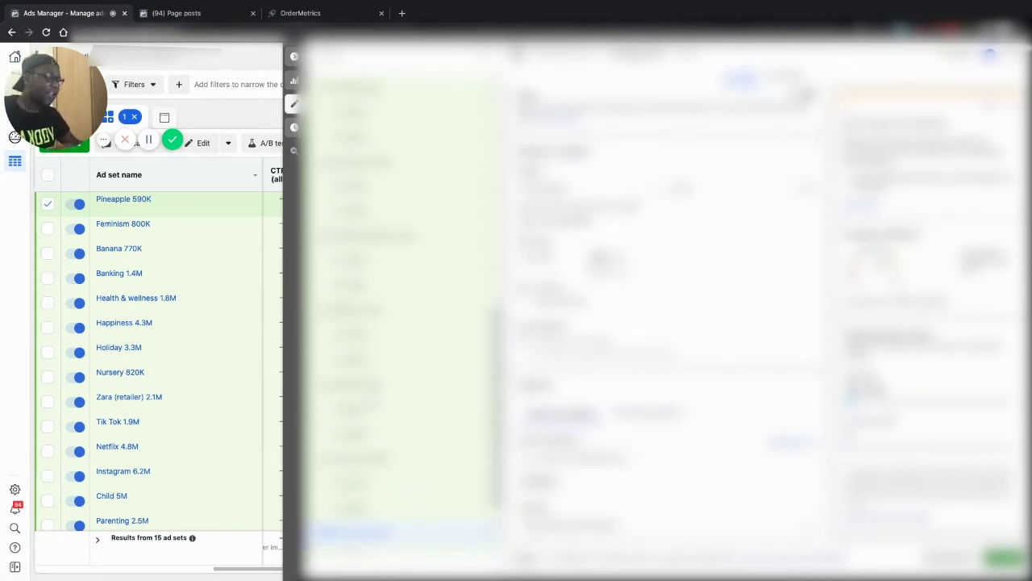
scroll(411, 322, up, 8)
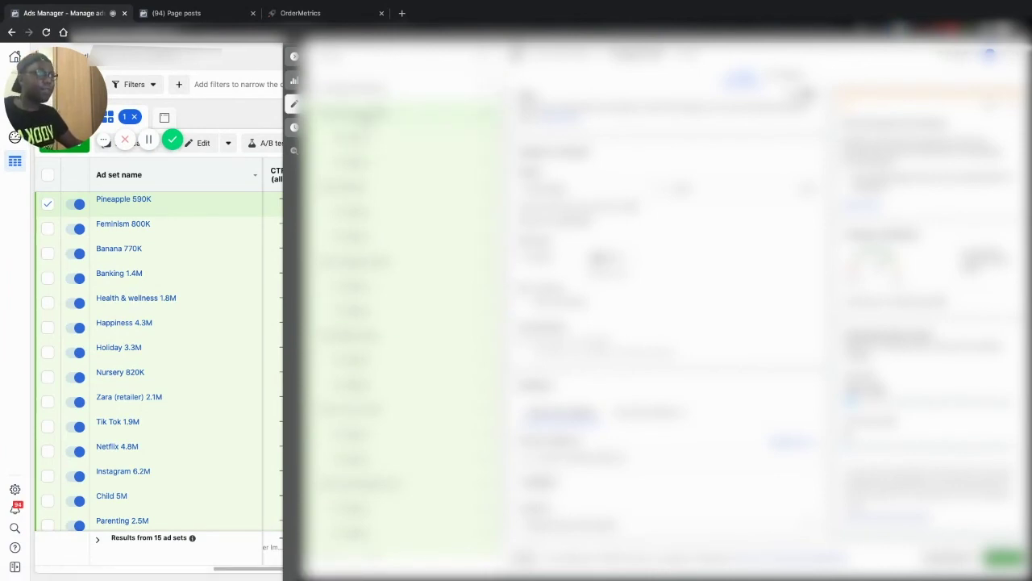
shift+click(47, 525)
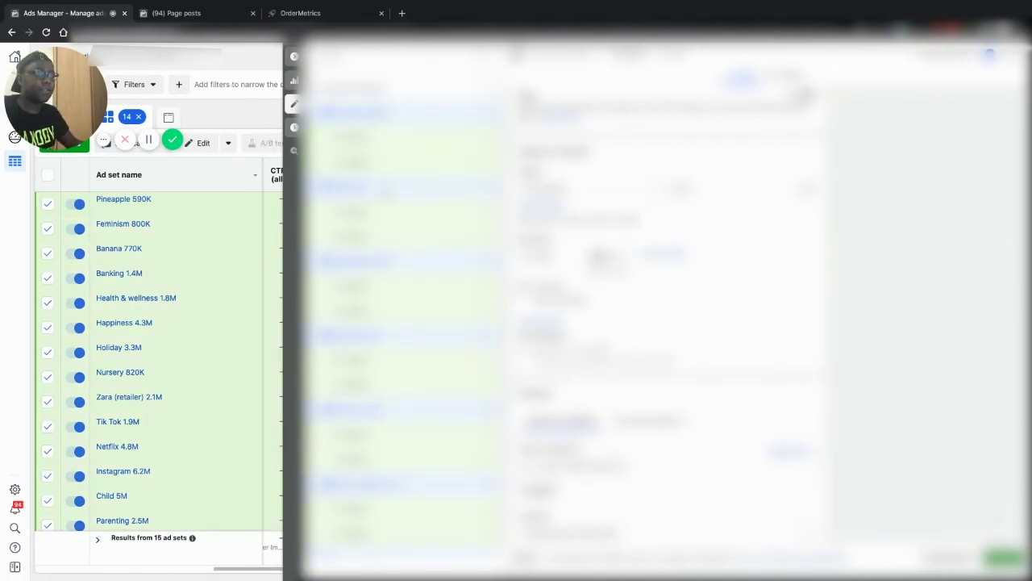
scroll(403, 314, down, 3)
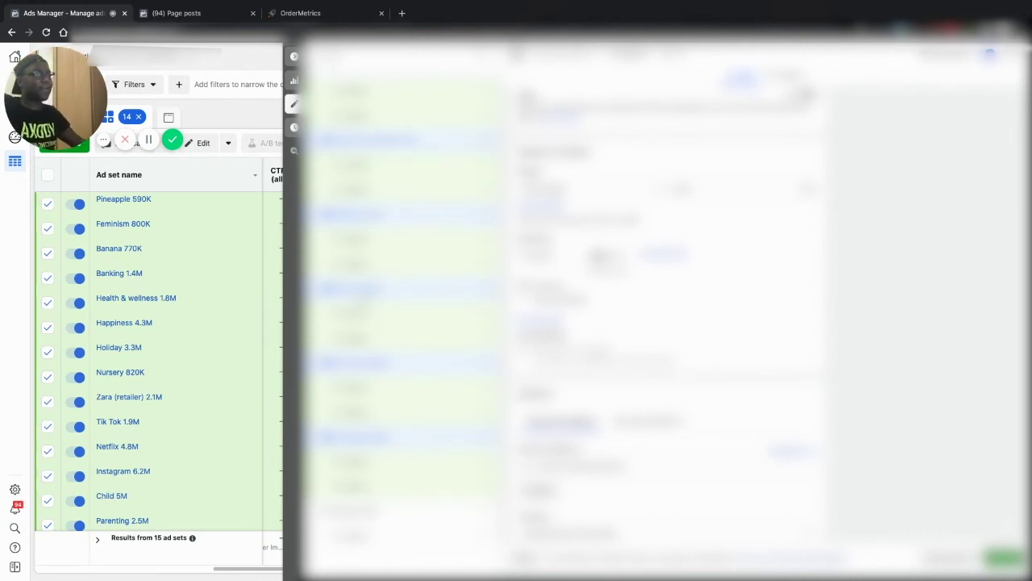
scroll(399, 323, down, 2)
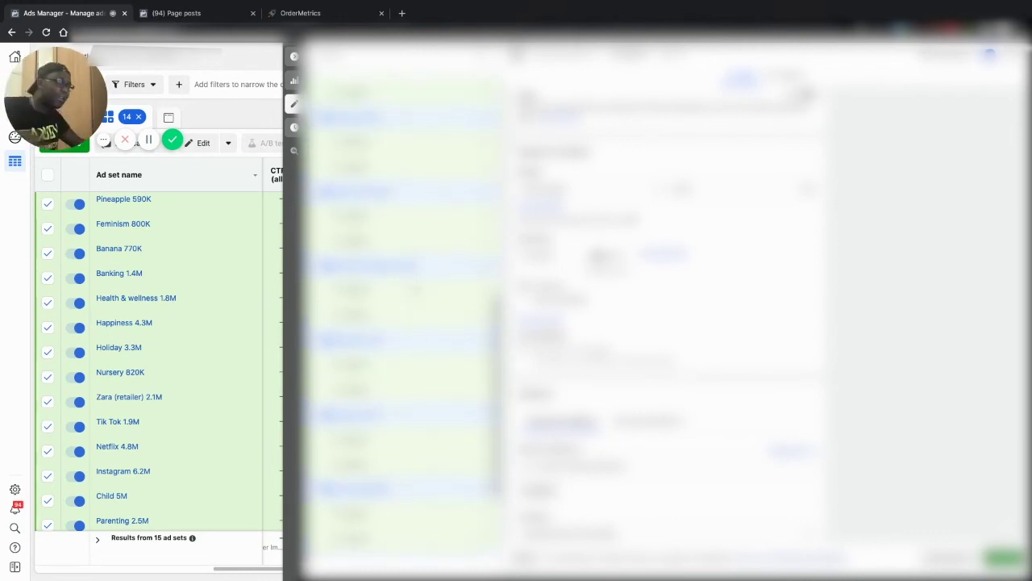
scroll(399, 322, up, 2)
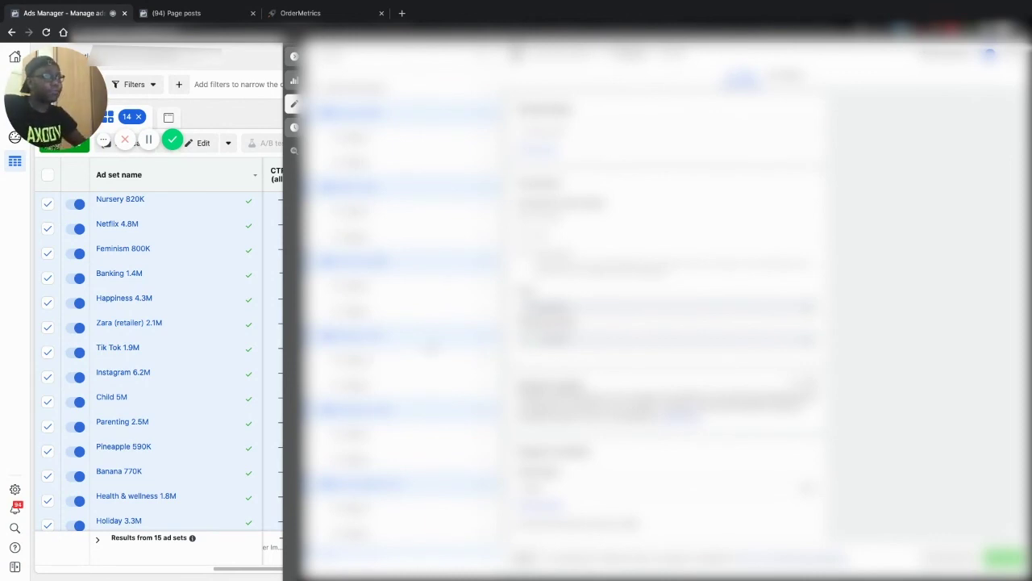
Close the ad set editor and select all ad sets in the campaign.
click(292, 59)
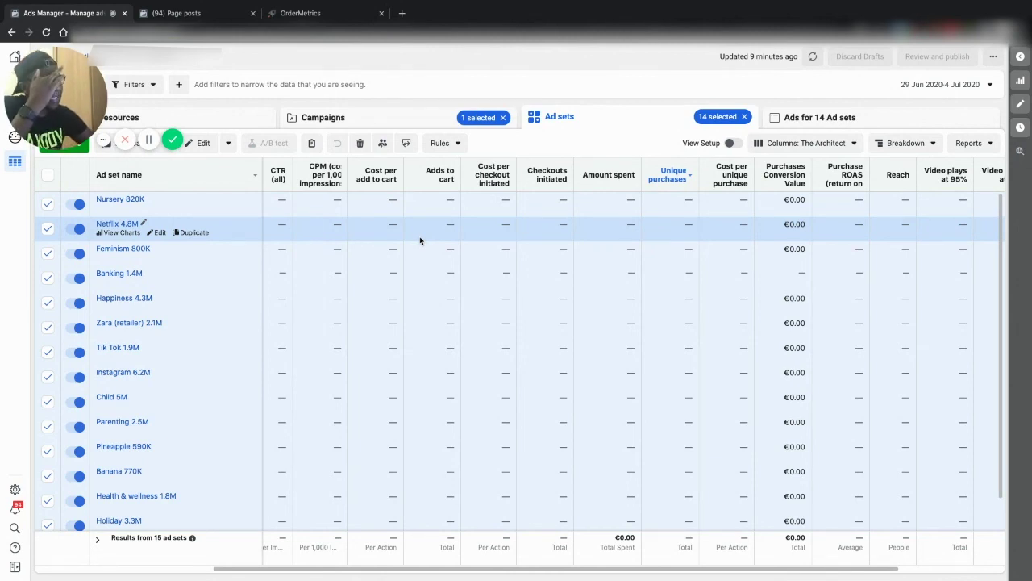
click(47, 175)
click(46, 175)
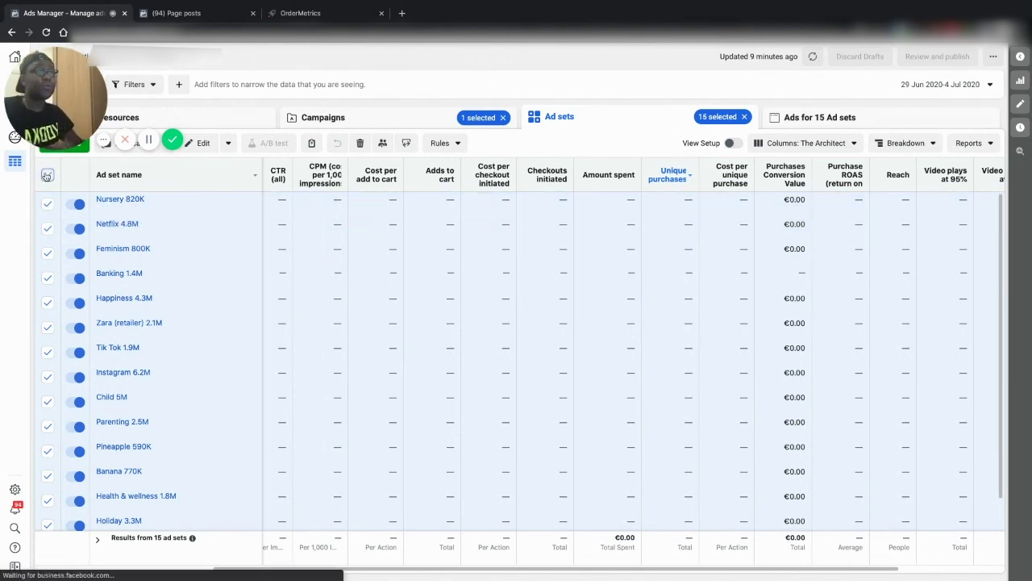